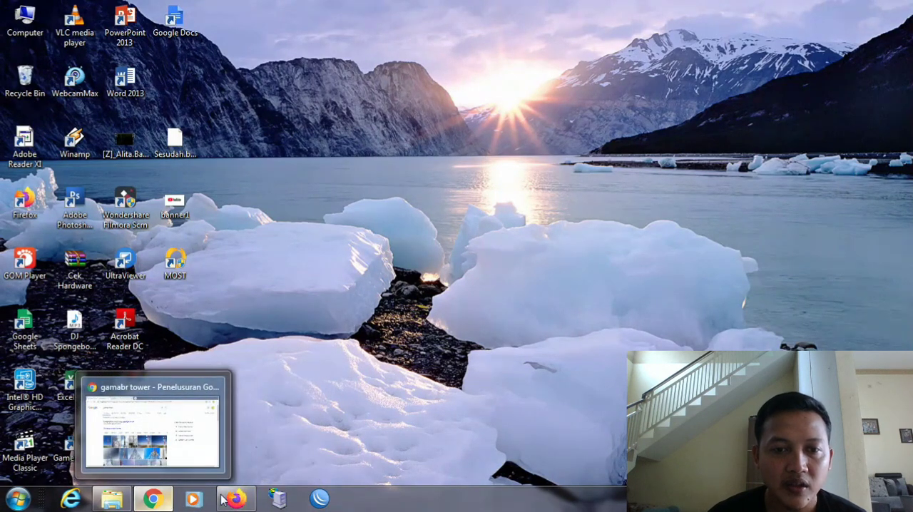
- Switch to Firefox and log out of the demo WIFIMON admin site open on the Edit Wa Template page
{"action": "left_click", "coordinate": [227, 502]}
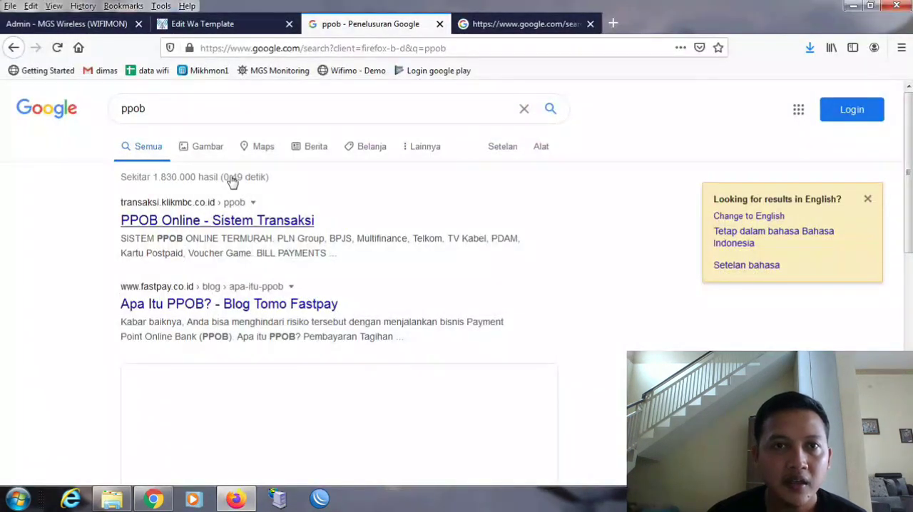
{"action": "left_click", "coordinate": [112, 25]}
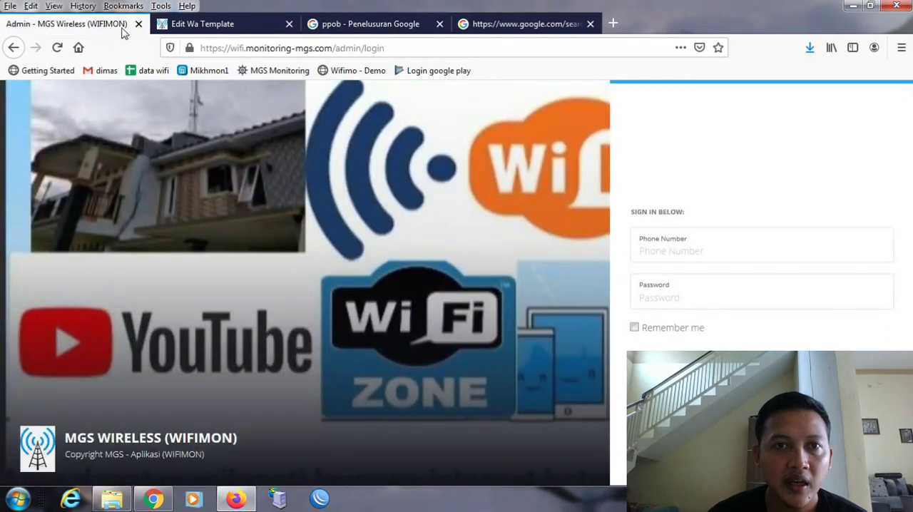
{"action": "left_click", "coordinate": [191, 26]}
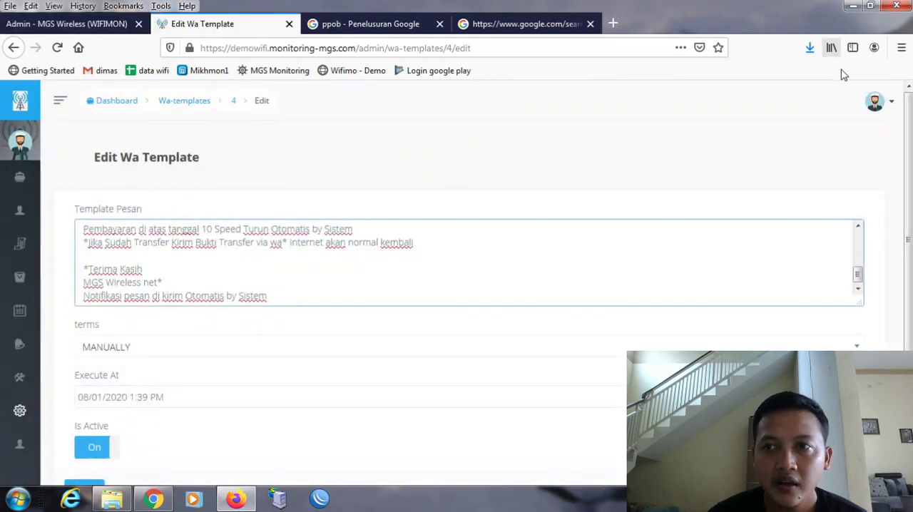
{"action": "left_click", "coordinate": [877, 107]}
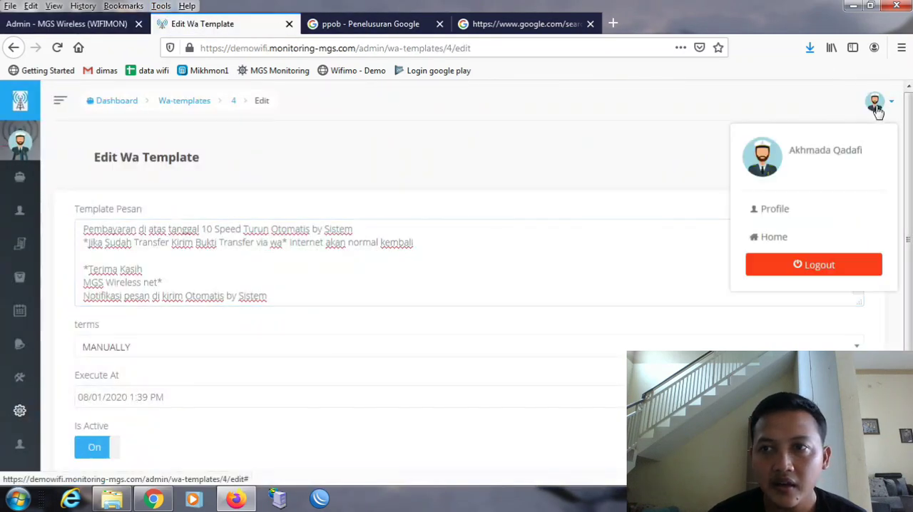
{"action": "left_click", "coordinate": [842, 270]}
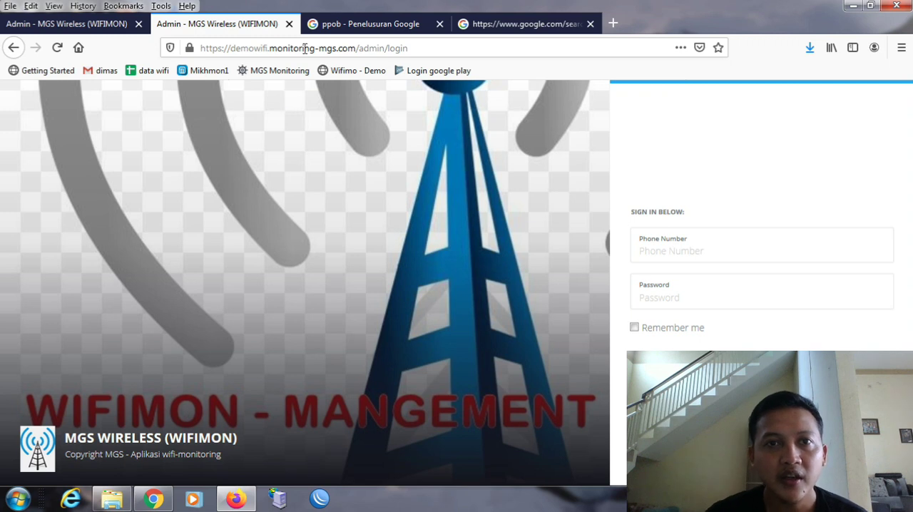
- Fill in the demo administrator's phone number in the demo site's sign-in form
{"action": "left_click", "coordinate": [250, 47]}
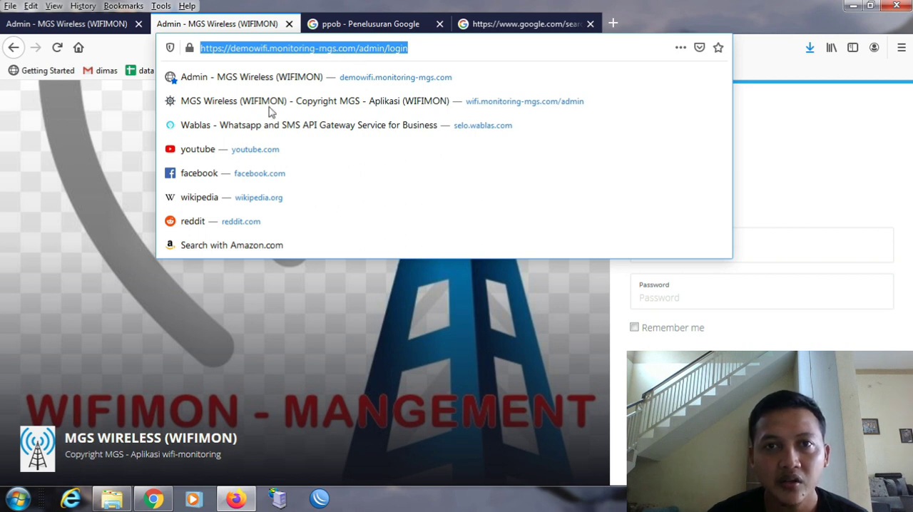
{"action": "left_click", "coordinate": [85, 164]}
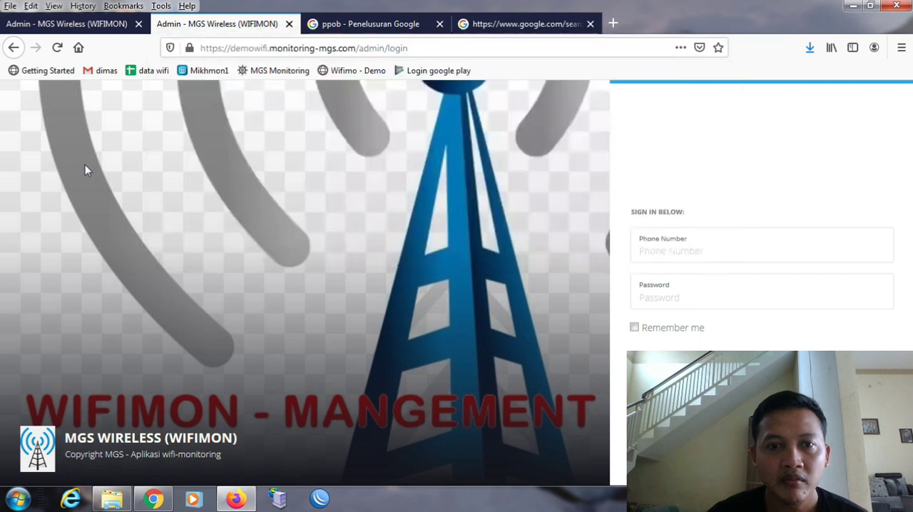
{"action": "left_click", "coordinate": [705, 255]}
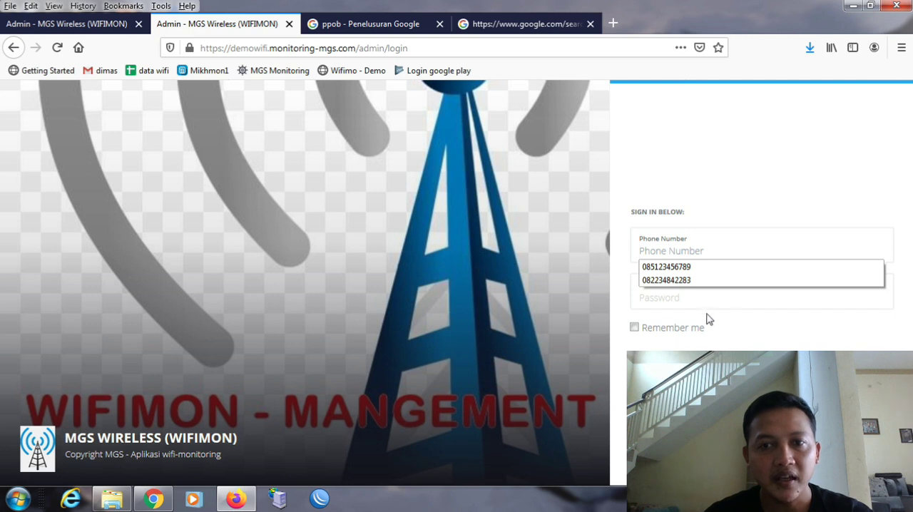
{"action": "left_click", "coordinate": [700, 281]}
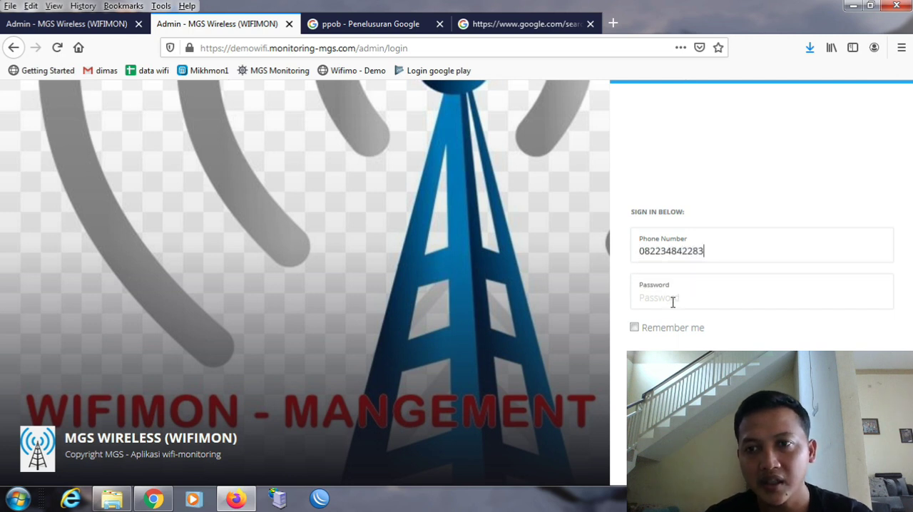
{"action": "left_click", "coordinate": [704, 250]}
{"action": "key", "text": "BackSpace"}
{"action": "key", "text": "BackSpace"}
{"action": "key", "text": "BackSpace"}
{"action": "key", "text": "BackSpace"}
{"action": "key", "text": "BackSpace"}
{"action": "key", "text": "BackSpace"}
{"action": "key", "text": "BackSpace"}
{"action": "key", "text": "BackSpace"}
{"action": "key", "text": "BackSpace"}
{"action": "key", "text": "BackSpace"}
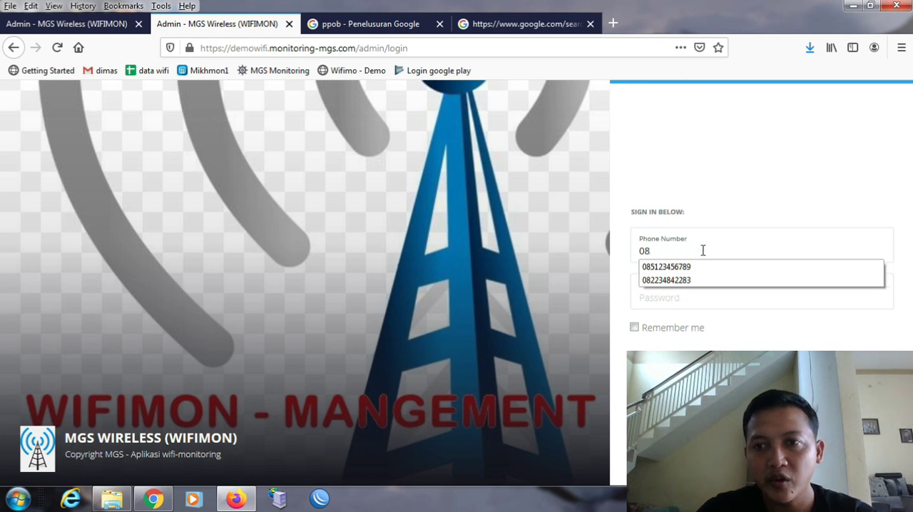
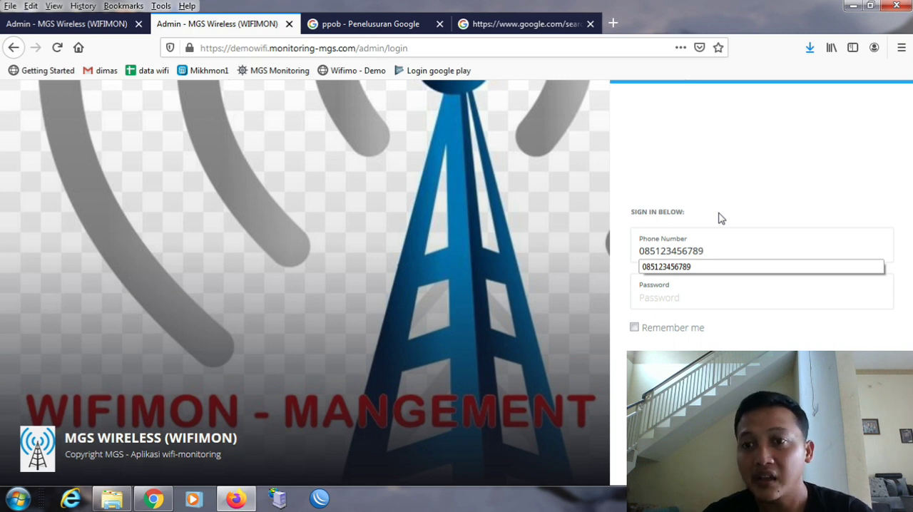
- Enter the account password and sign in to the admin dashboard
{"action": "left_click", "coordinate": [728, 297]}
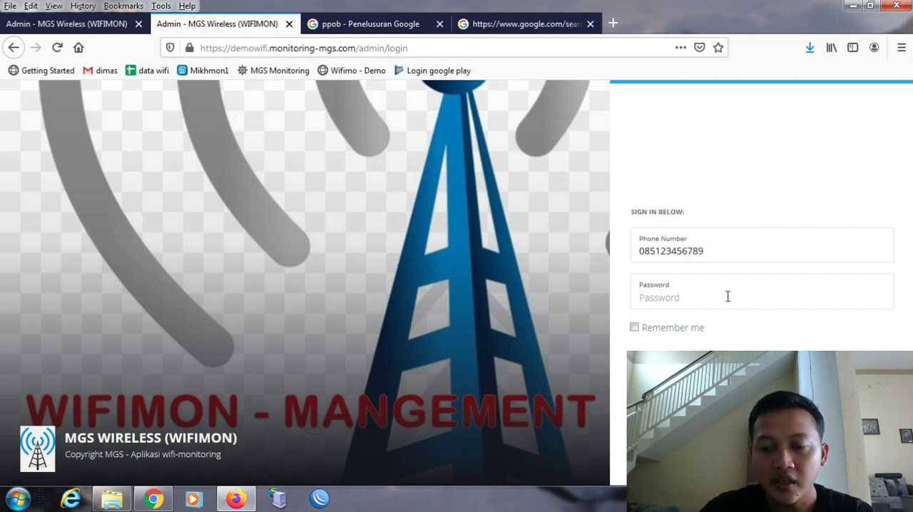
{"action": "type", "text": "*******"}
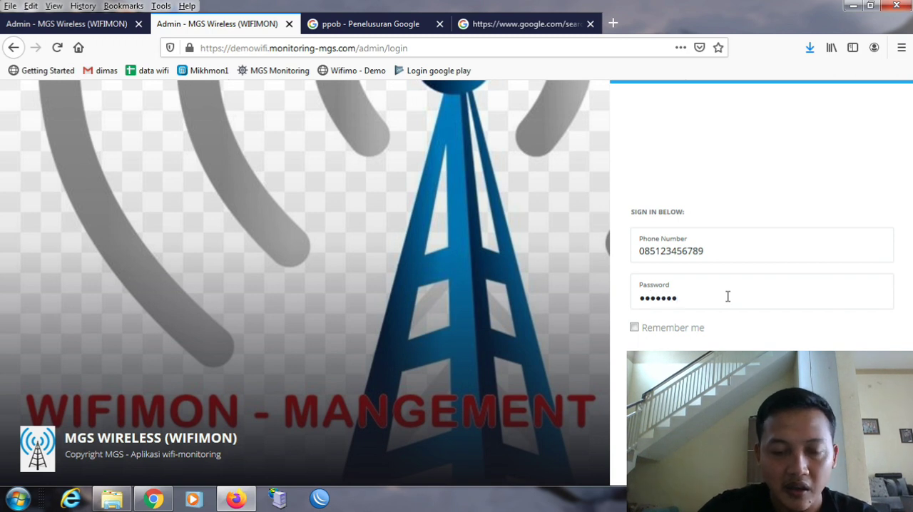
{"action": "type", "text": "********"}
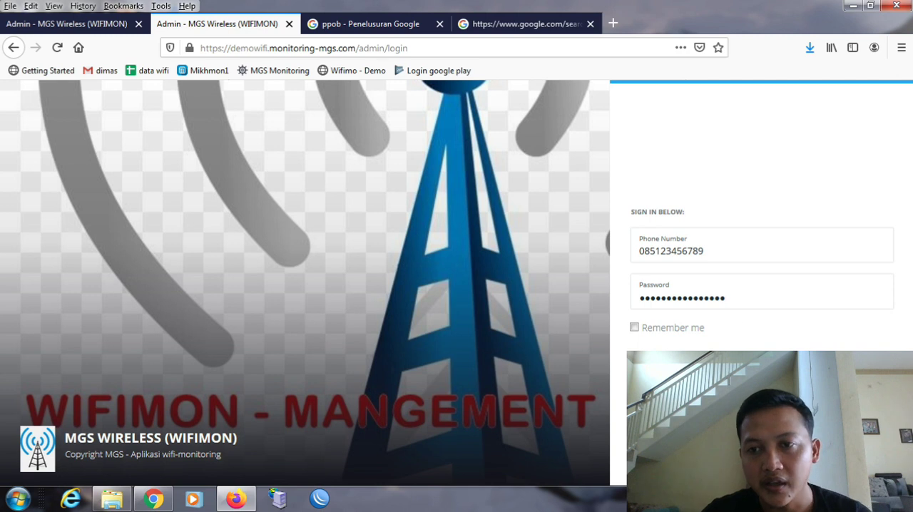
{"action": "key", "text": "Return"}
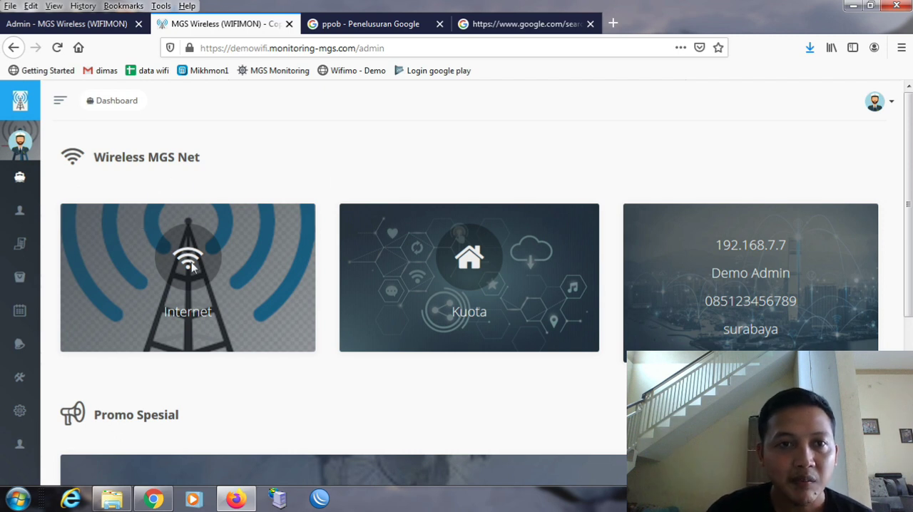
- Look through the dashboard's Internet and Kuota cards and the Promo Spesial announcements
{"action": "mouse_move", "coordinate": [31, 126]}
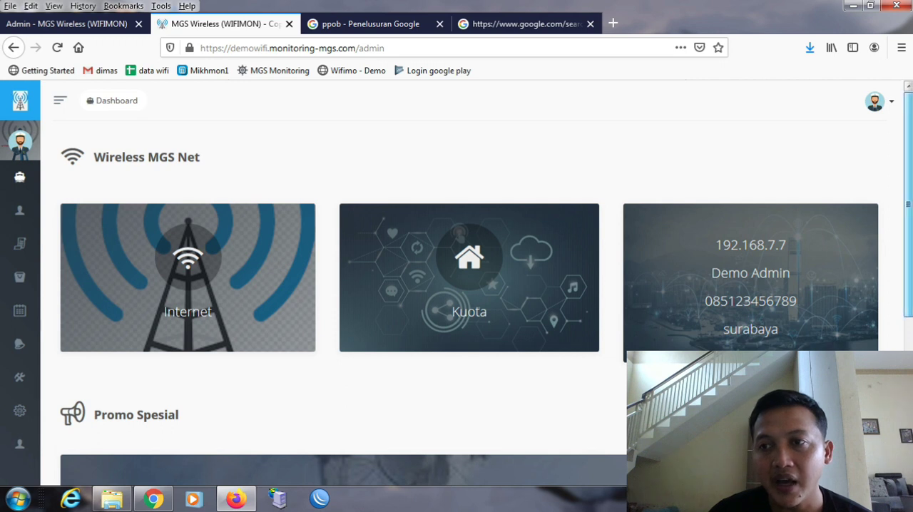
{"action": "scroll", "coordinate": [471, 285], "scroll_direction": "down", "scroll_amount": 3}
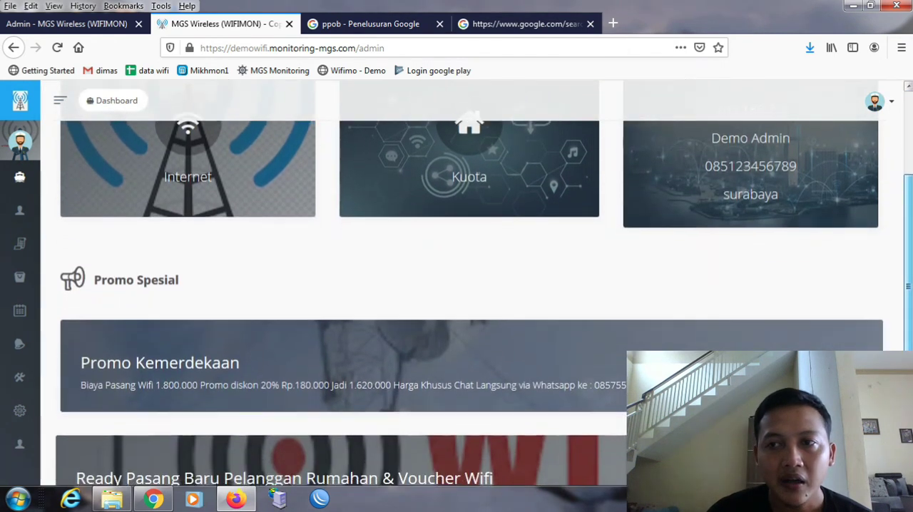
{"action": "scroll", "coordinate": [471, 285], "scroll_direction": "down", "scroll_amount": 1}
{"action": "scroll", "coordinate": [252, 268], "scroll_direction": "up", "scroll_amount": 1}
{"action": "scroll", "coordinate": [252, 268], "scroll_direction": "down", "scroll_amount": 2}
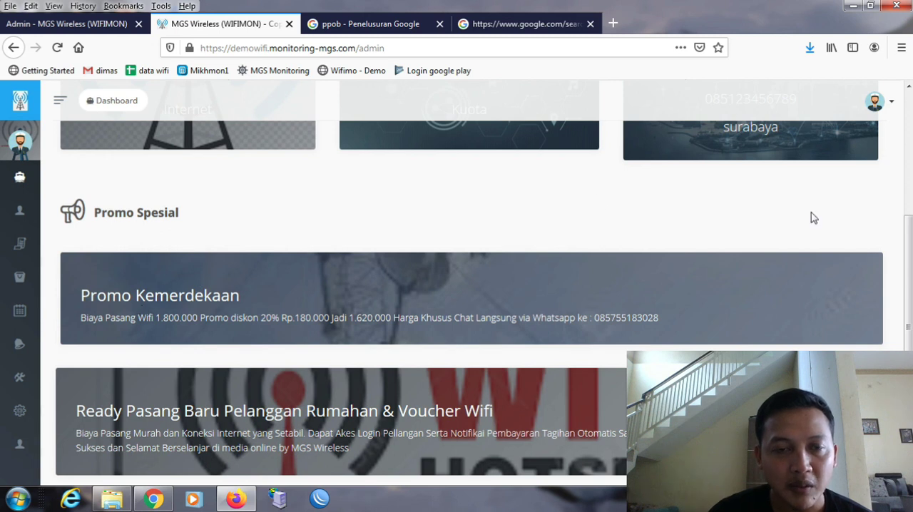
{"action": "scroll", "coordinate": [878, 289], "scroll_direction": "down", "scroll_amount": 1}
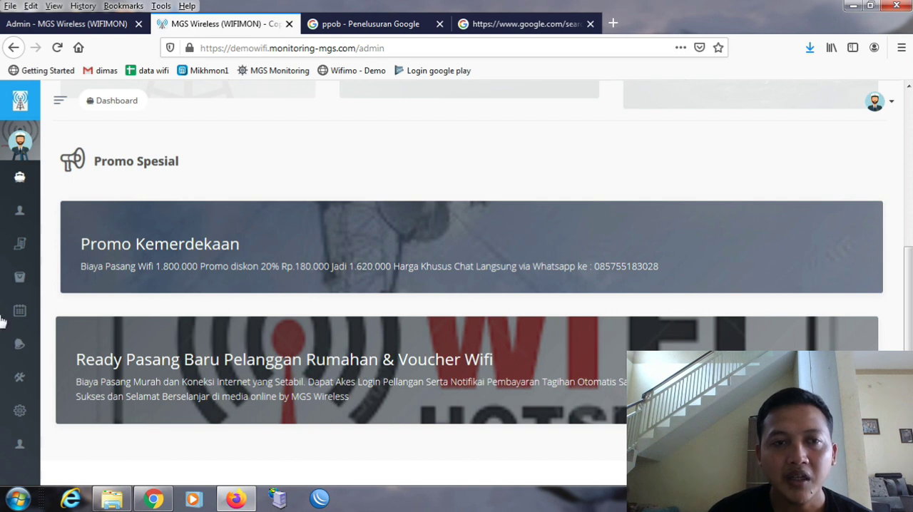
- Open the Users list and close the ppob Google search page
{"action": "mouse_move", "coordinate": [20, 310]}
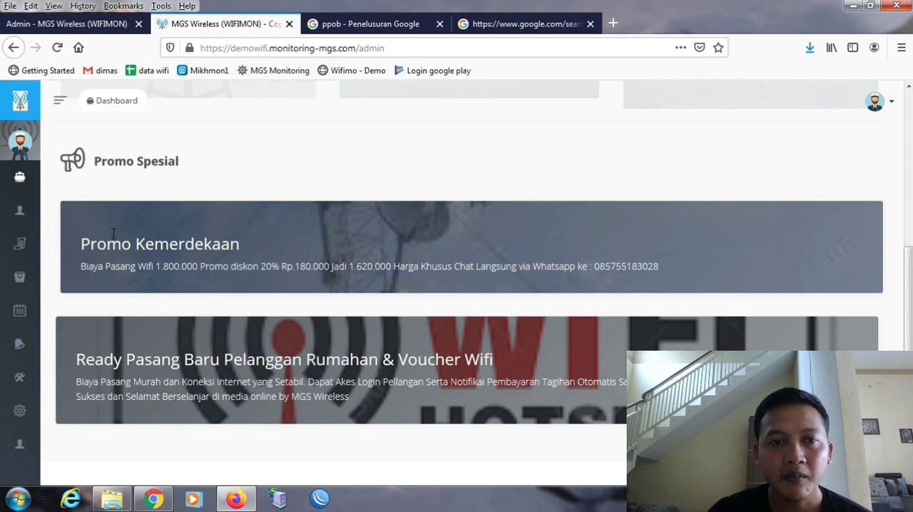
{"action": "mouse_move", "coordinate": [62, 209]}
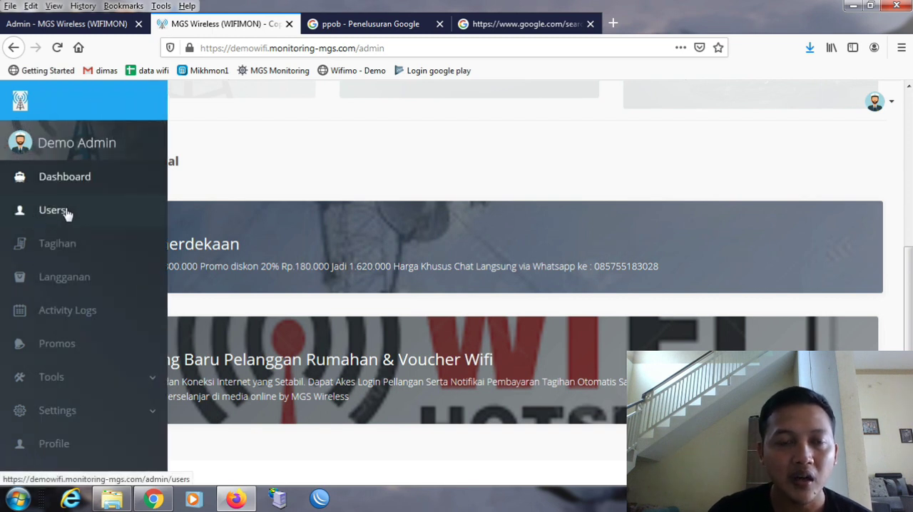
{"action": "left_click", "coordinate": [65, 213]}
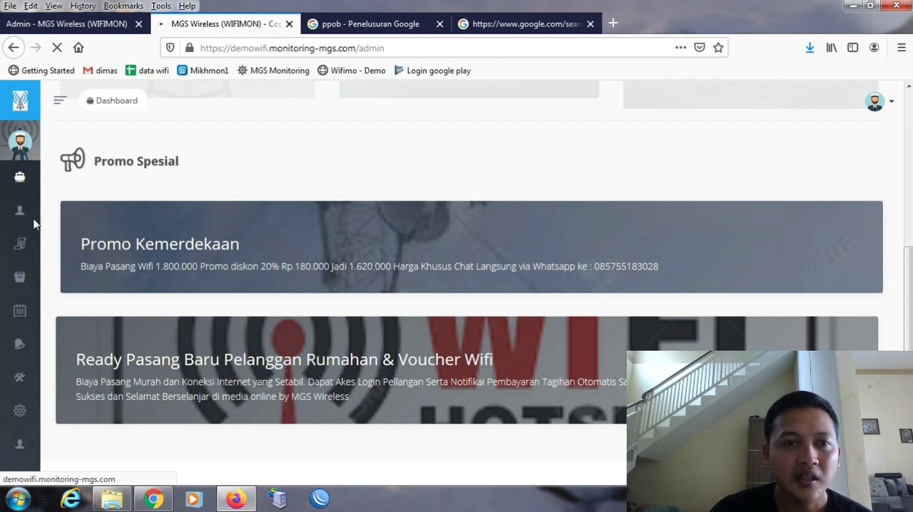
{"action": "mouse_move", "coordinate": [28, 223]}
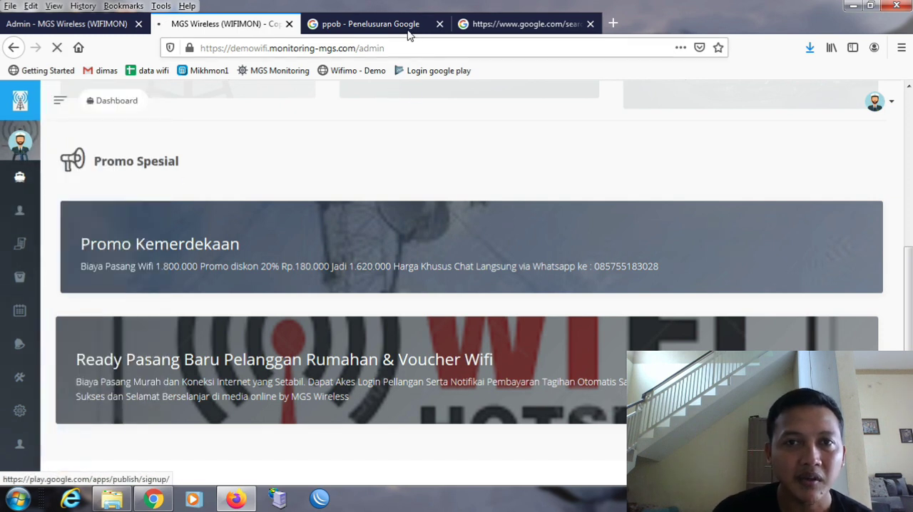
{"action": "left_click", "coordinate": [440, 24]}
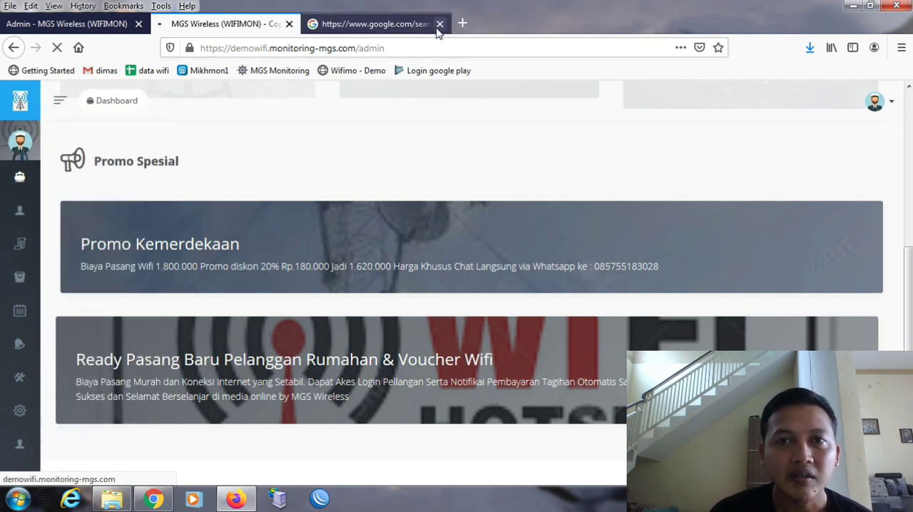
{"action": "mouse_move", "coordinate": [1, 303]}
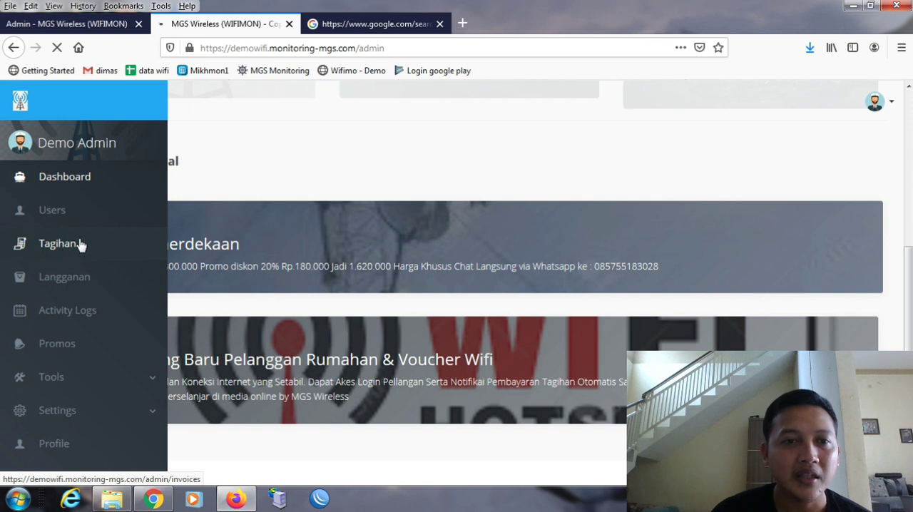
{"action": "mouse_move", "coordinate": [27, 251]}
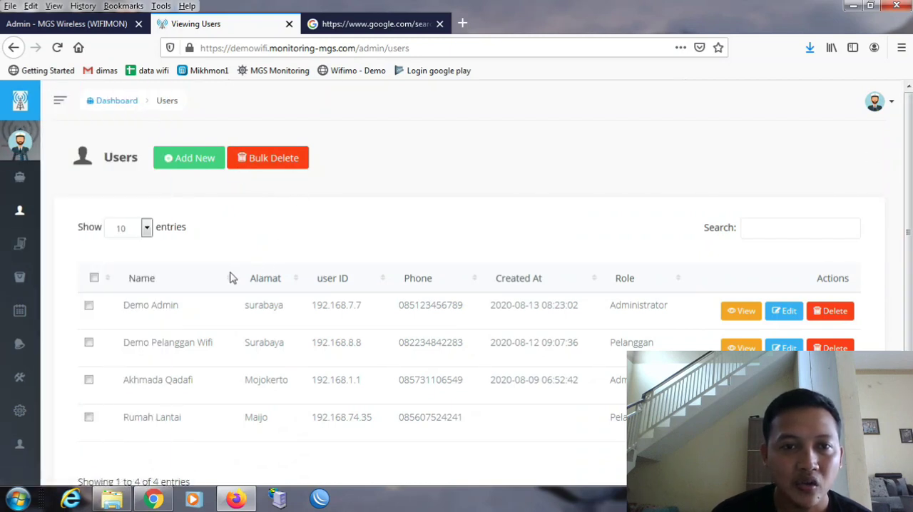
- Start adding a new user from the Users list
{"action": "left_click", "coordinate": [204, 168]}
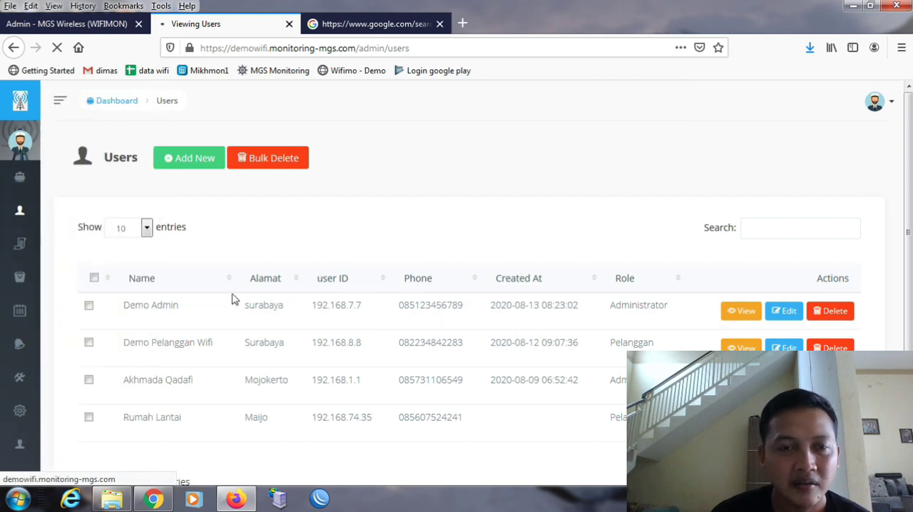
{"action": "mouse_move", "coordinate": [32, 279]}
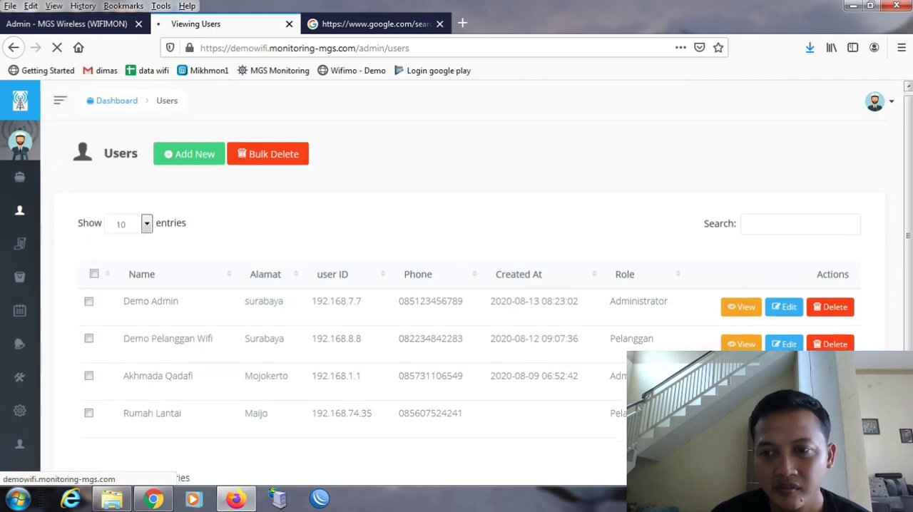
{"action": "scroll", "coordinate": [456, 285], "scroll_direction": "down", "scroll_amount": 2}
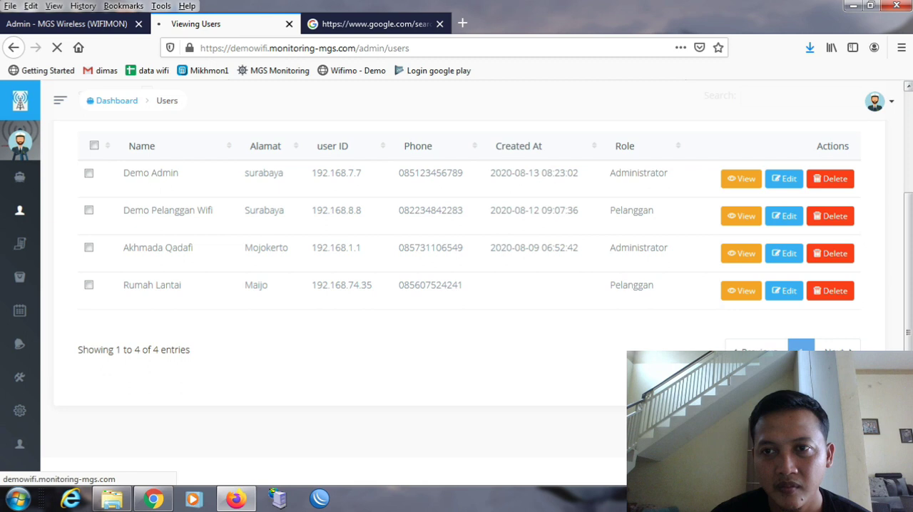
{"action": "scroll", "coordinate": [490, 165], "scroll_direction": "up", "scroll_amount": 2}
{"action": "mouse_move", "coordinate": [84, 225]}
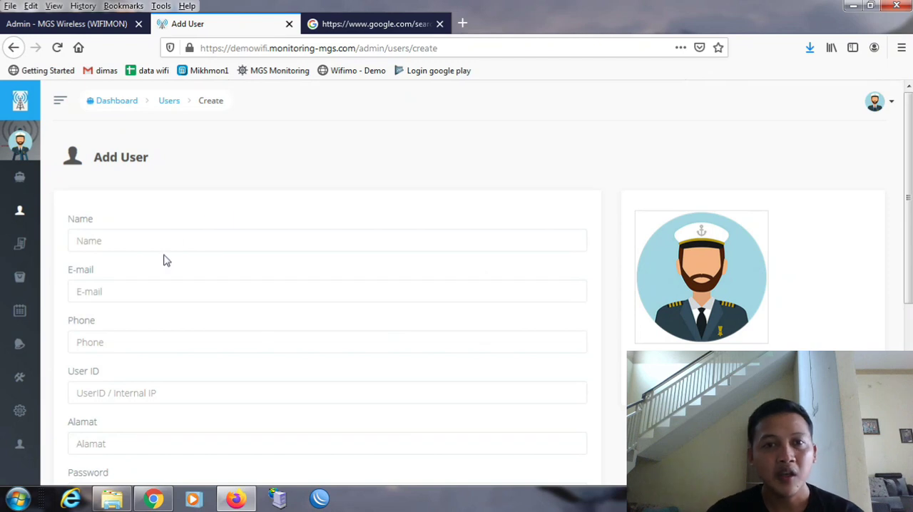
- Fill in the new user's full name and e-mail address
{"action": "left_click", "coordinate": [180, 244]}
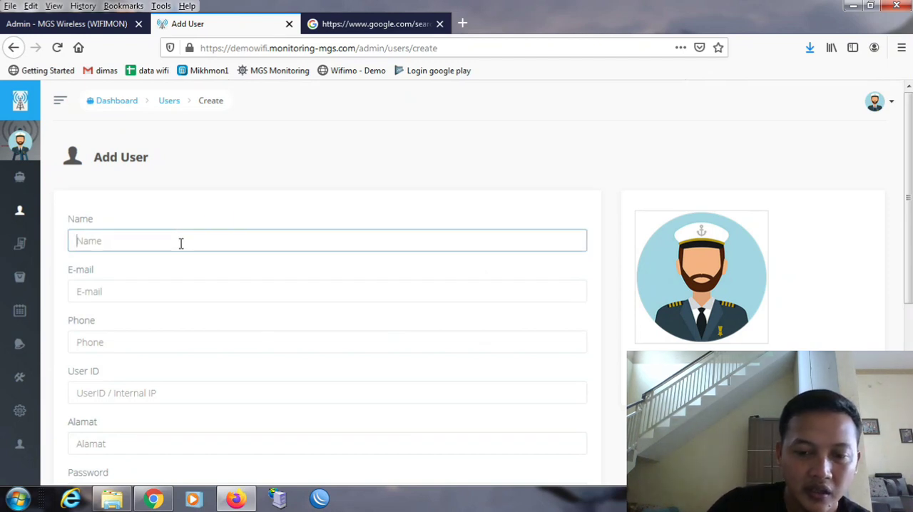
{"action": "left_click", "coordinate": [115, 292]}
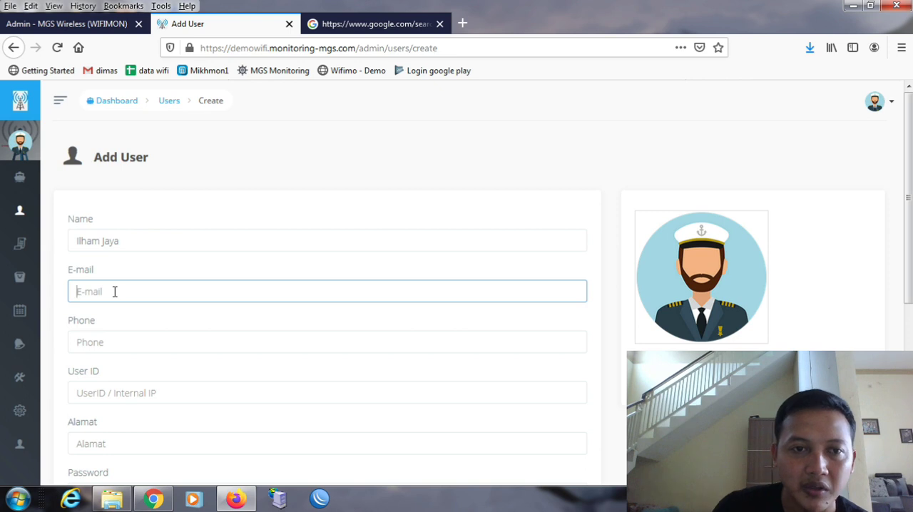
{"action": "type", "text": "m"}
{"action": "key", "text": "BackSpace"}
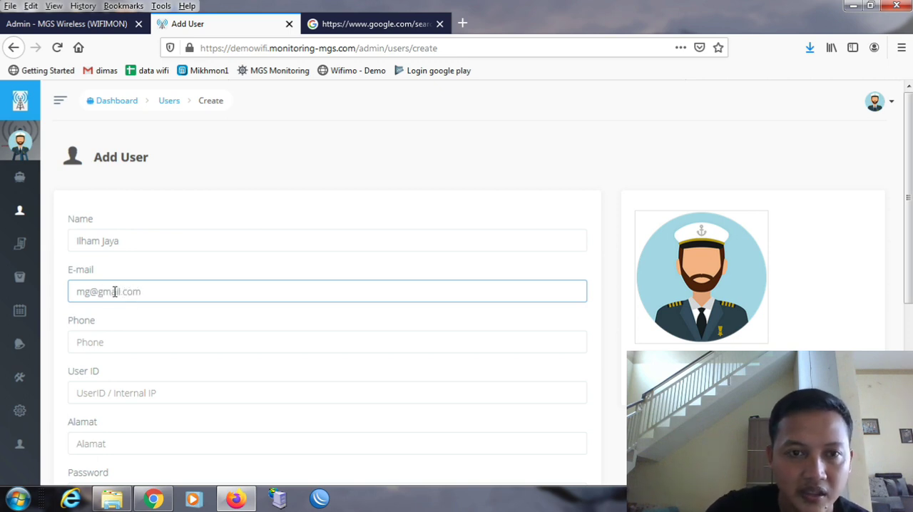
- Enter the new user's phone number and set the User ID to the internal IP 192.168.1.1
{"action": "left_click", "coordinate": [108, 342]}
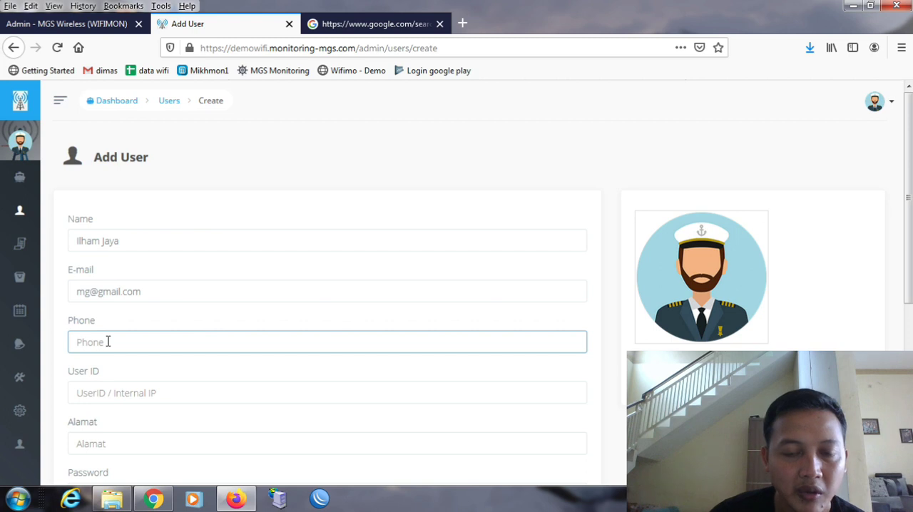
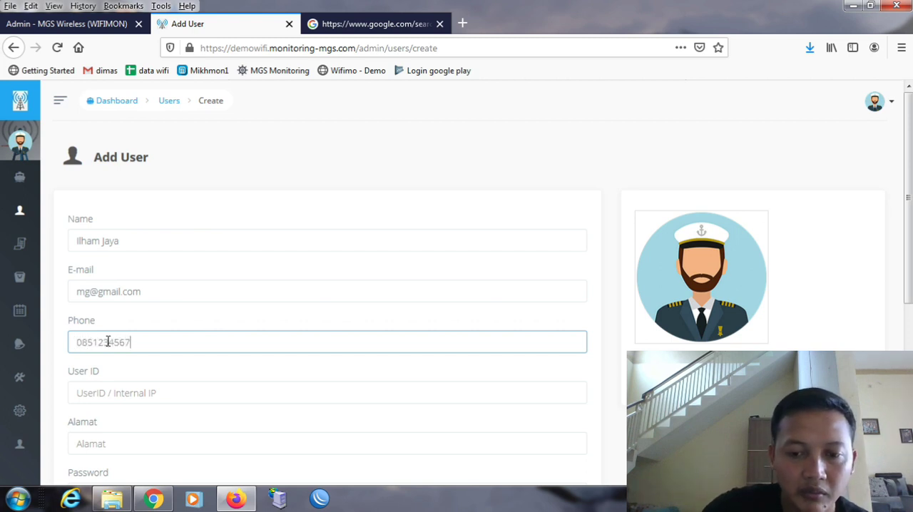
{"action": "left_click", "coordinate": [137, 394]}
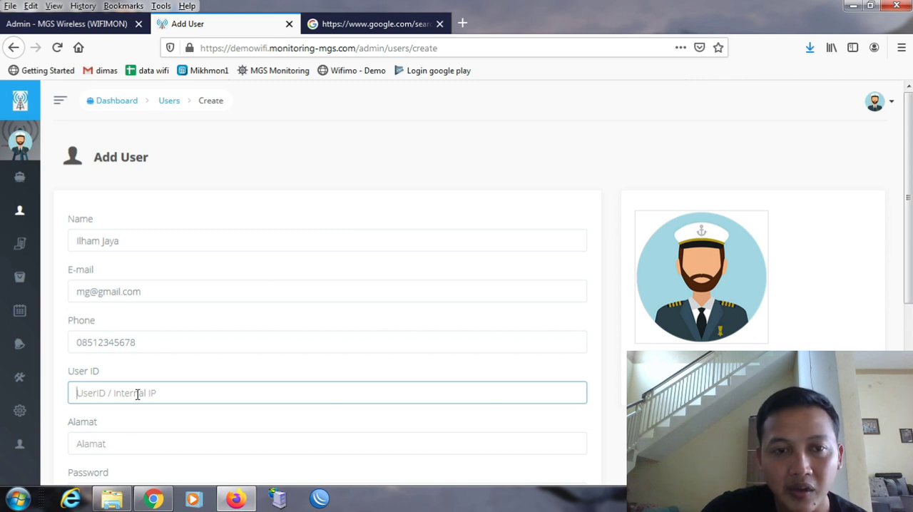
{"action": "type", "text": "192.168.1.1"}
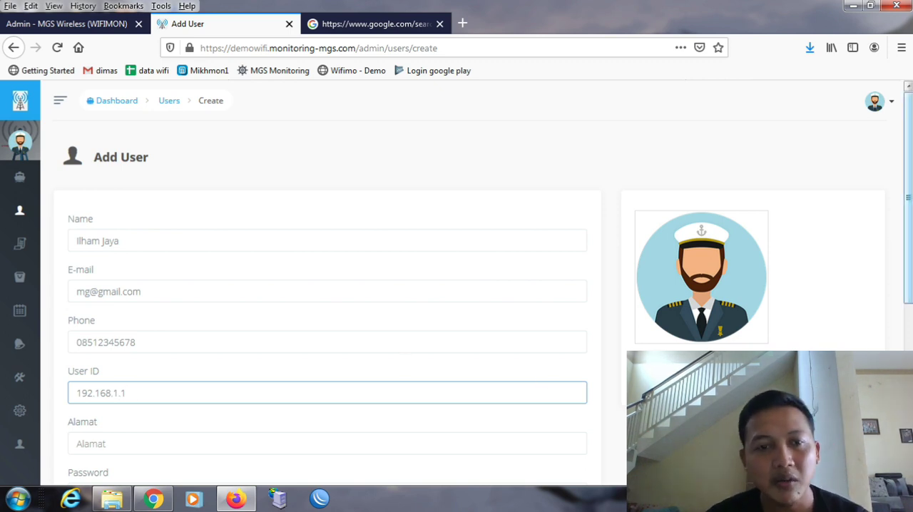
- Fill in the new user's address in the Alamat field and enter the account password
{"action": "scroll", "coordinate": [907, 200], "scroll_direction": "down", "scroll_amount": 1}
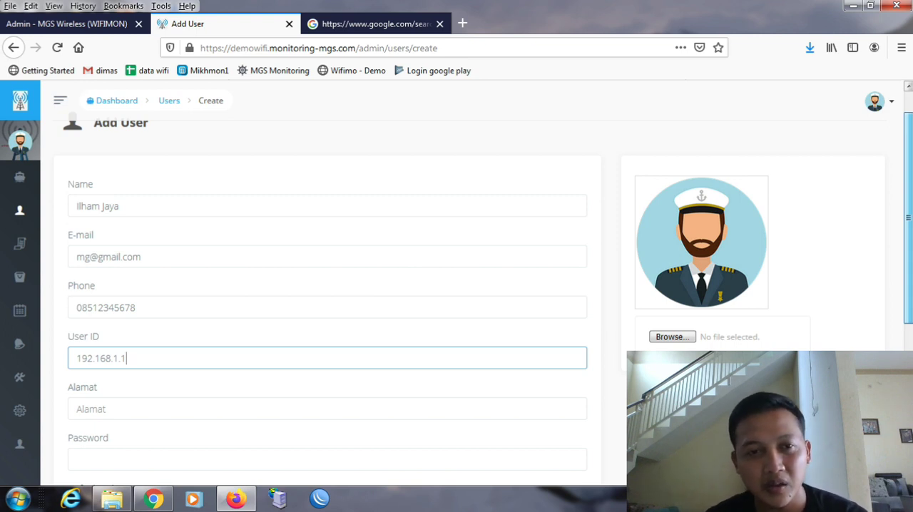
{"action": "scroll", "coordinate": [484, 288], "scroll_direction": "down", "scroll_amount": 1}
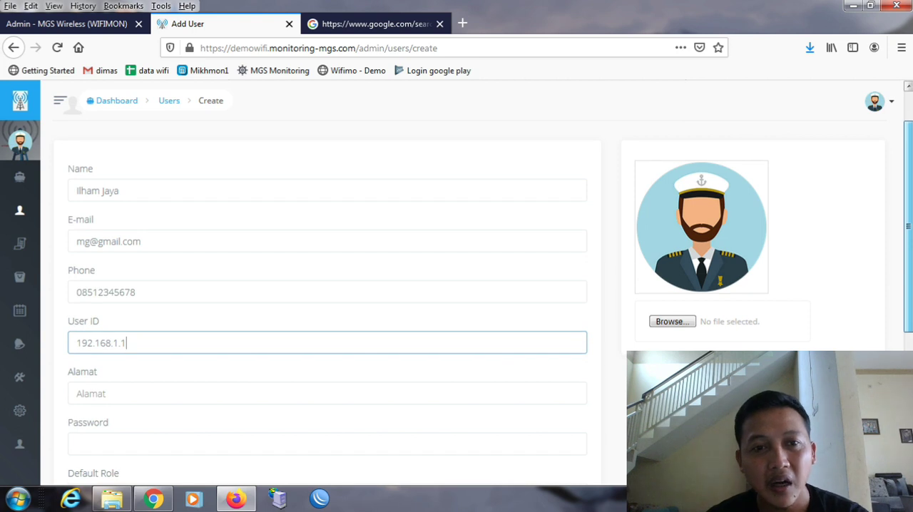
{"action": "scroll", "coordinate": [477, 286], "scroll_direction": "down", "scroll_amount": 1}
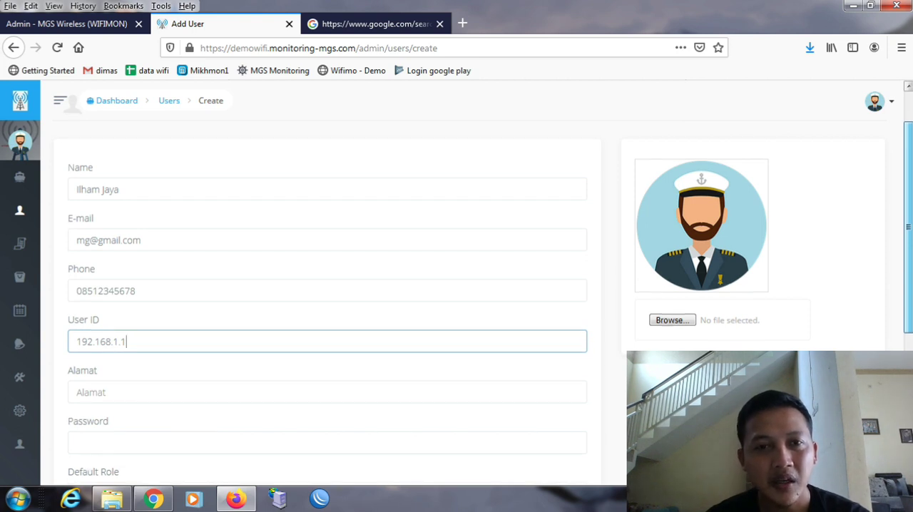
{"action": "scroll", "coordinate": [484, 285], "scroll_direction": "down", "scroll_amount": 1}
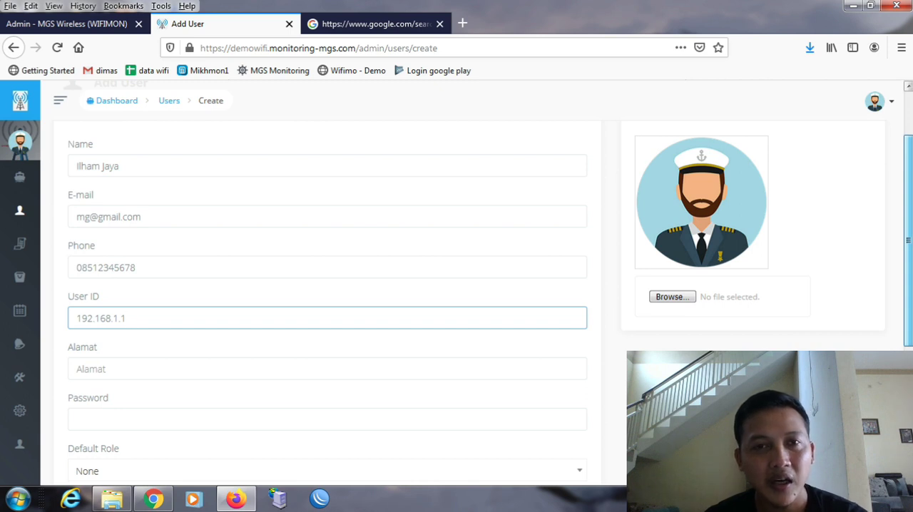
{"action": "scroll", "coordinate": [367, 302], "scroll_direction": "down", "scroll_amount": 1}
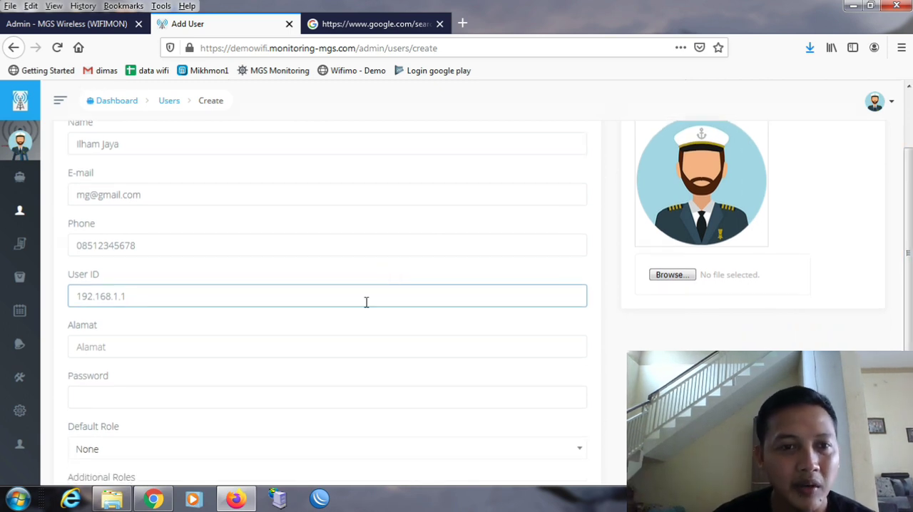
{"action": "left_click", "coordinate": [350, 347]}
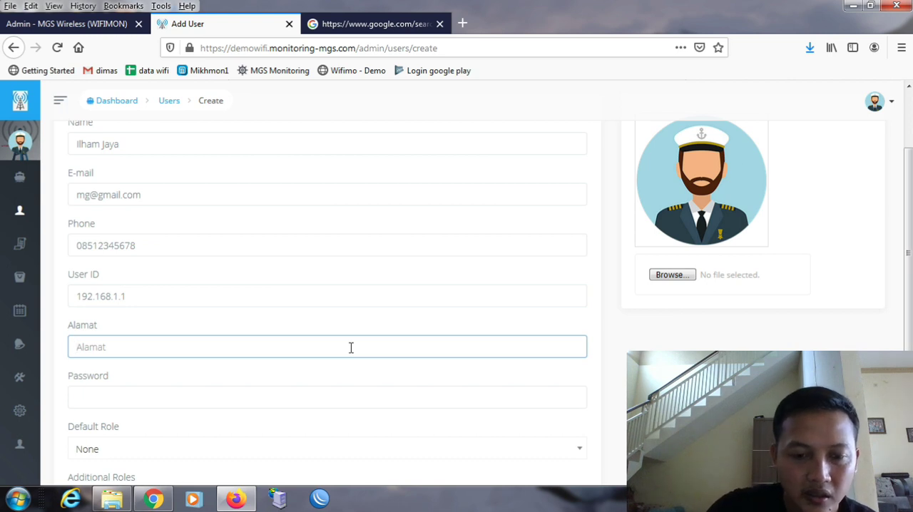
{"action": "type", "text": "Jakarata"}
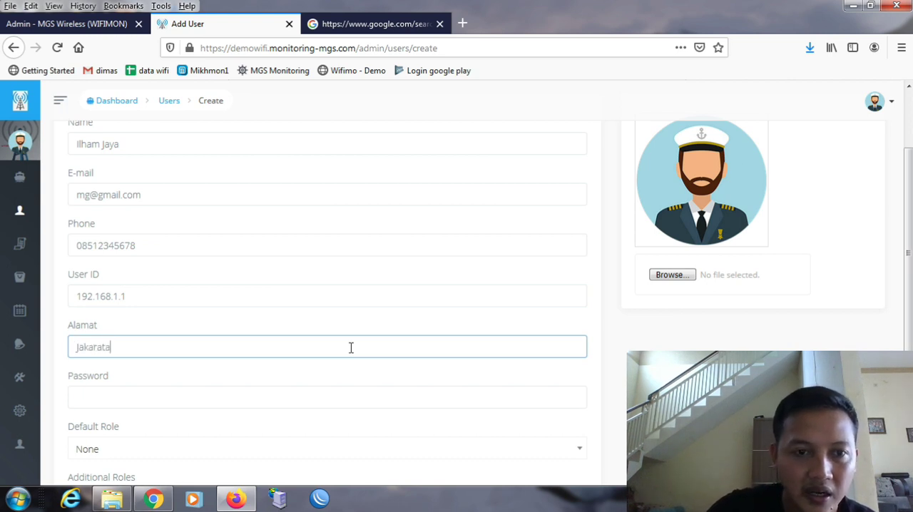
{"action": "type", "text": " Selatan"}
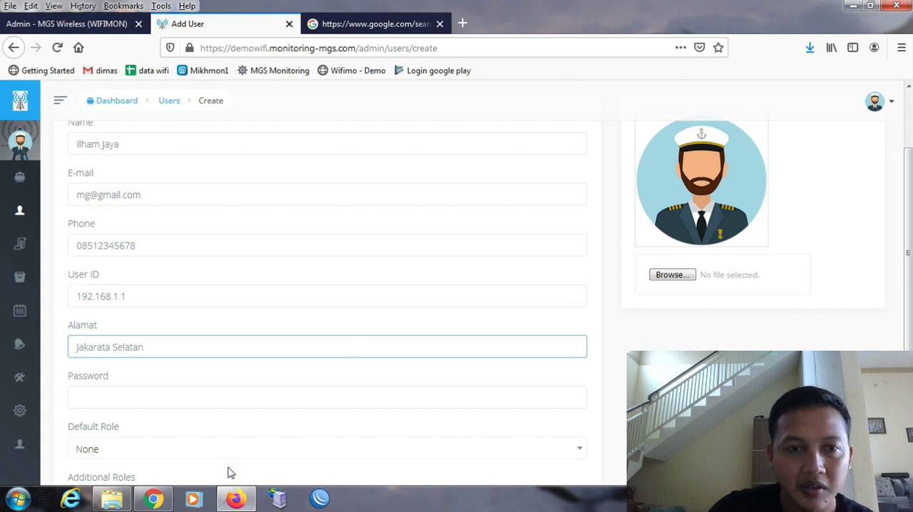
{"action": "left_click", "coordinate": [229, 393]}
{"action": "type", "text": "1"}
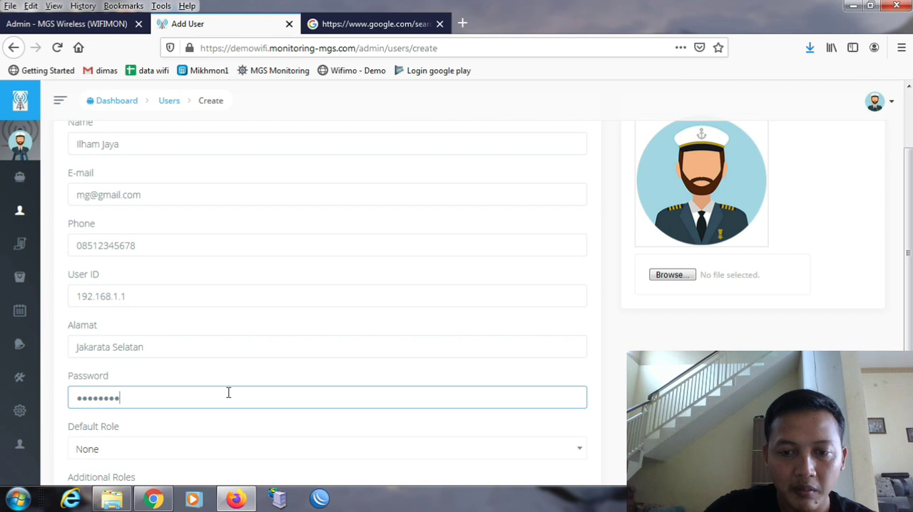
- Set the new user's default role to Pelanggan
{"action": "scroll", "coordinate": [229, 392], "scroll_direction": "down", "scroll_amount": 2}
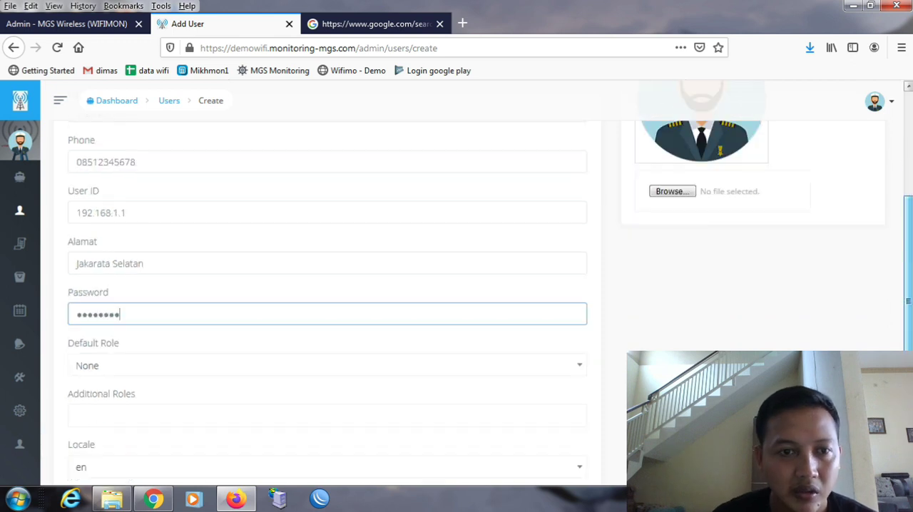
{"action": "left_click", "coordinate": [431, 339]}
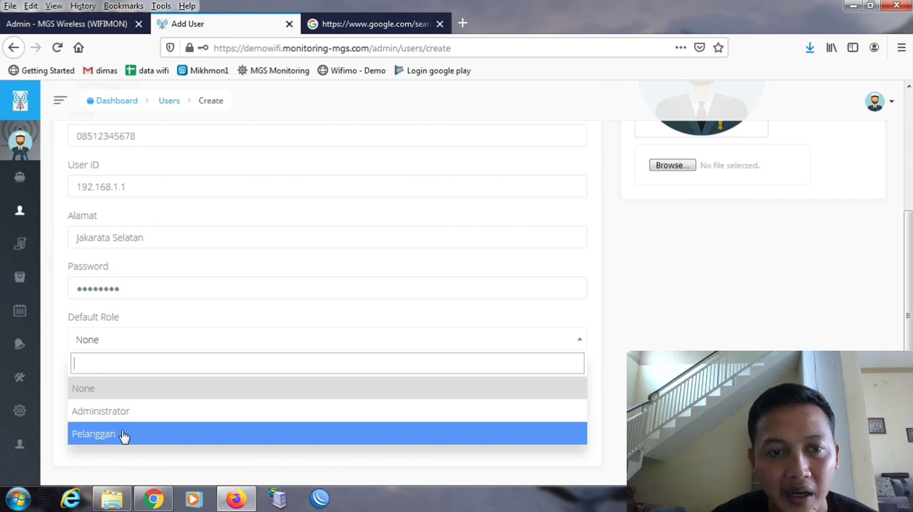
{"action": "left_click", "coordinate": [123, 436]}
{"action": "left_click", "coordinate": [150, 348]}
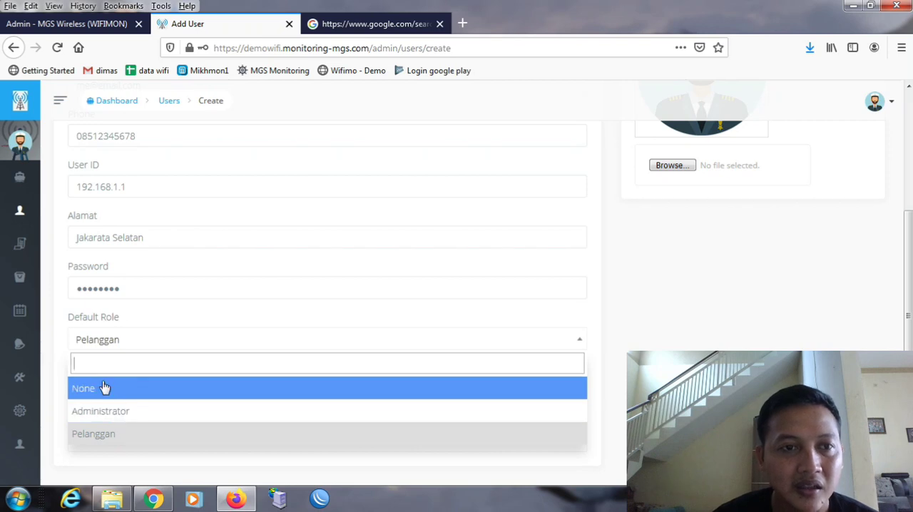
{"action": "mouse_move", "coordinate": [34, 165]}
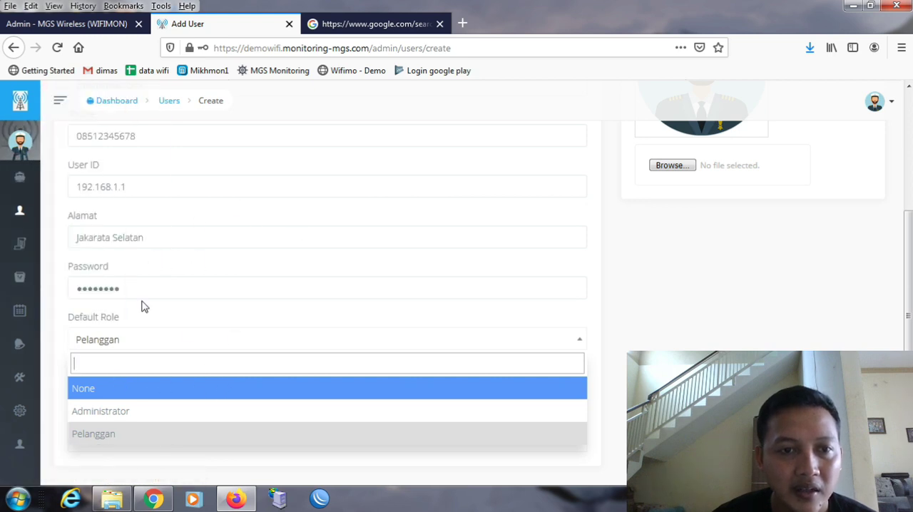
{"action": "left_click", "coordinate": [118, 434]}
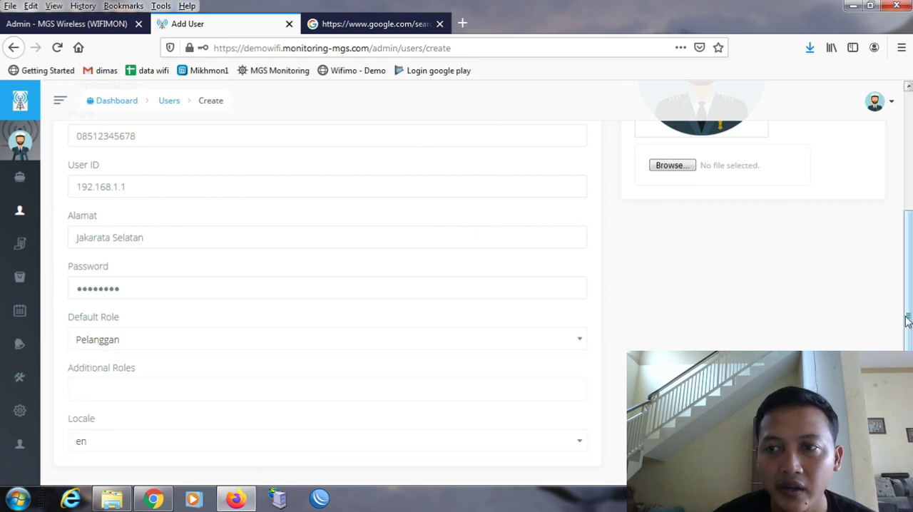
- Add Pelanggan as an additional role, save the new user and dismiss the browser's offer to save the login
{"action": "scroll", "coordinate": [908, 321], "scroll_direction": "down", "scroll_amount": 3}
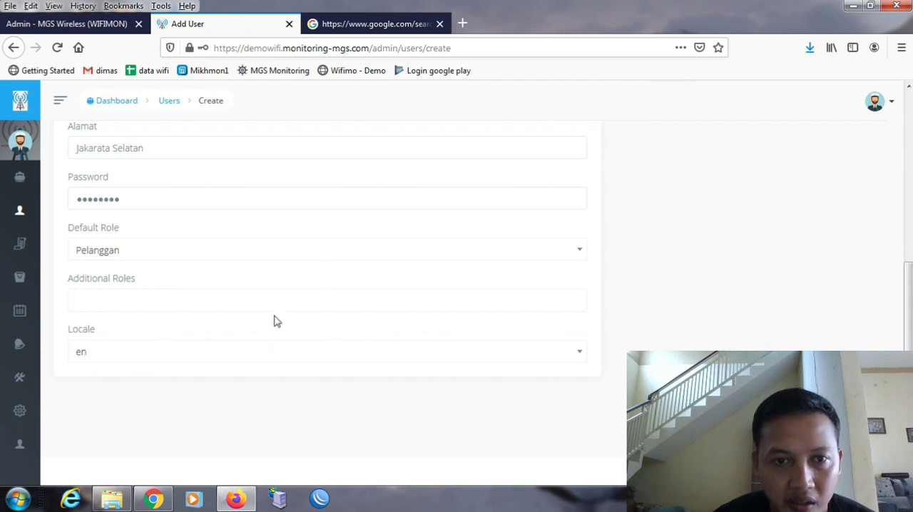
{"action": "left_click", "coordinate": [290, 298]}
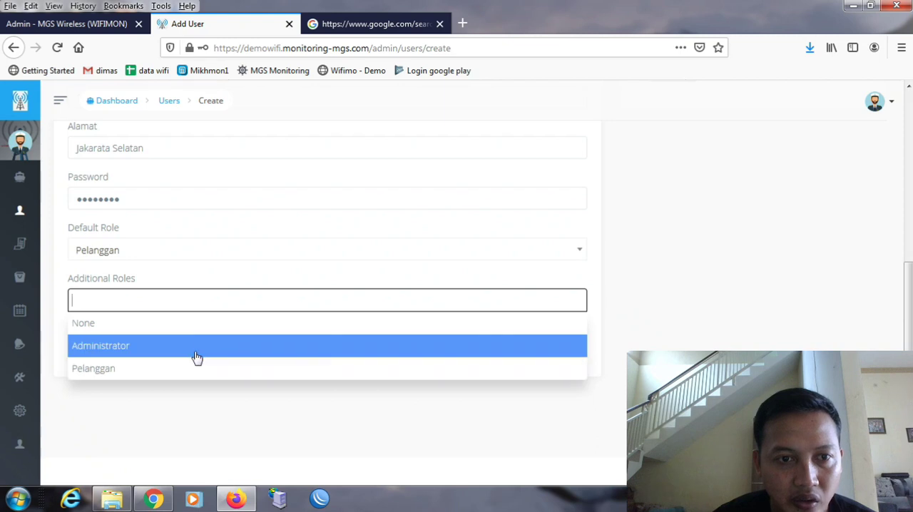
{"action": "left_click", "coordinate": [193, 370]}
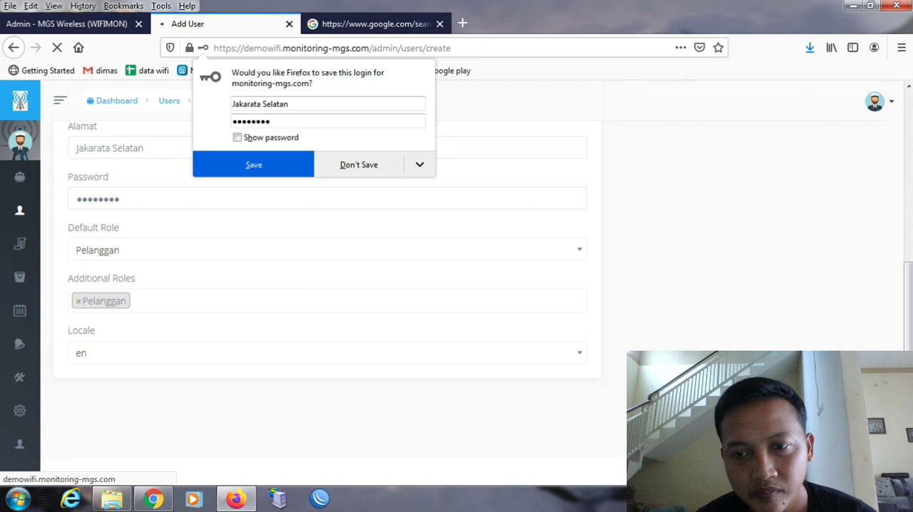
{"action": "left_click", "coordinate": [757, 261]}
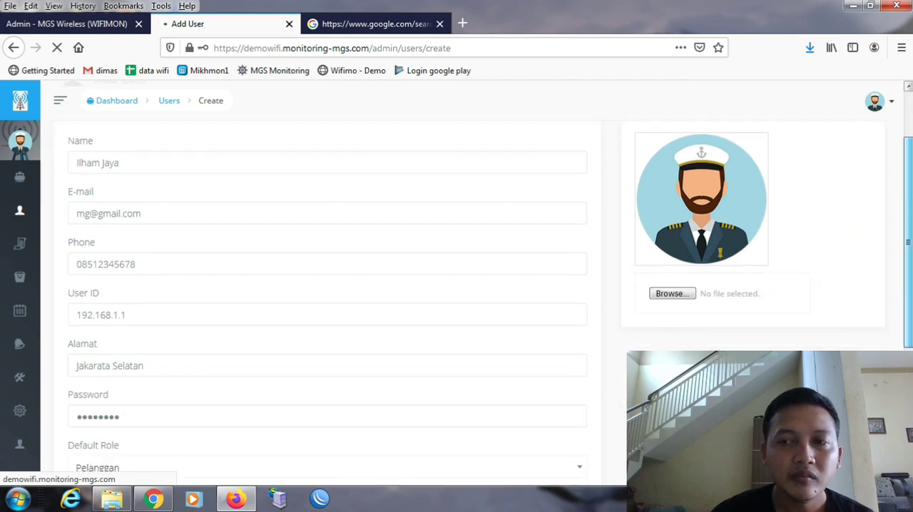
{"action": "scroll", "coordinate": [328, 286], "scroll_direction": "down", "scroll_amount": 2}
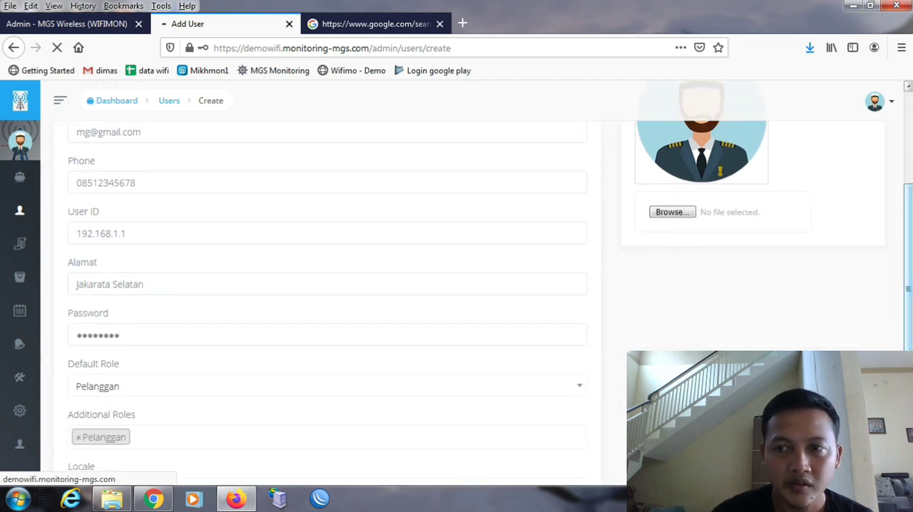
{"action": "left_click_drag", "start_coordinate": [912, 206], "coordinate": [912, 112]}
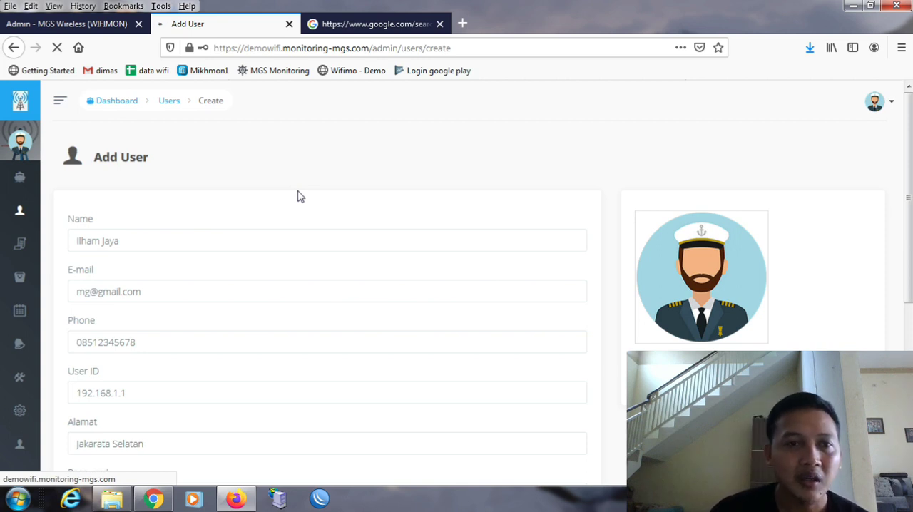
{"action": "mouse_move", "coordinate": [37, 265]}
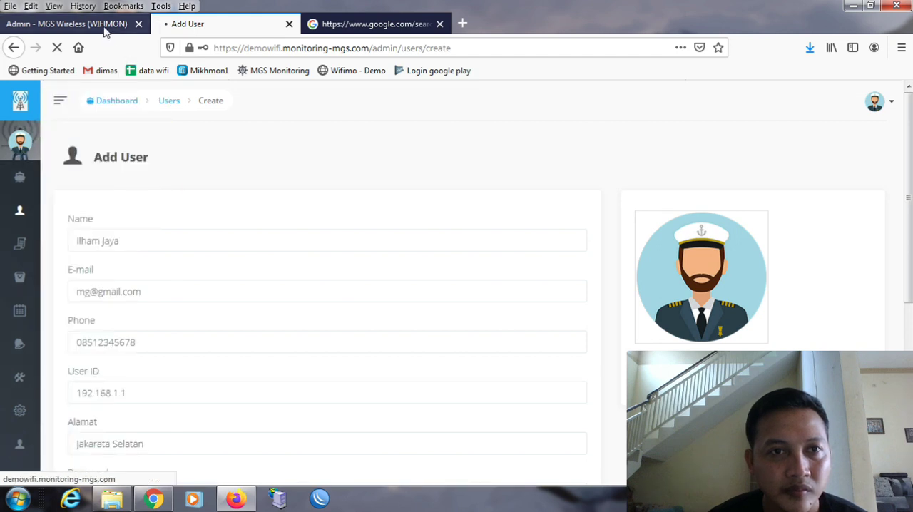
- Close the MGS Wireless (WIFIMON) admin login page and return to the Add User page
{"action": "left_click", "coordinate": [106, 27]}
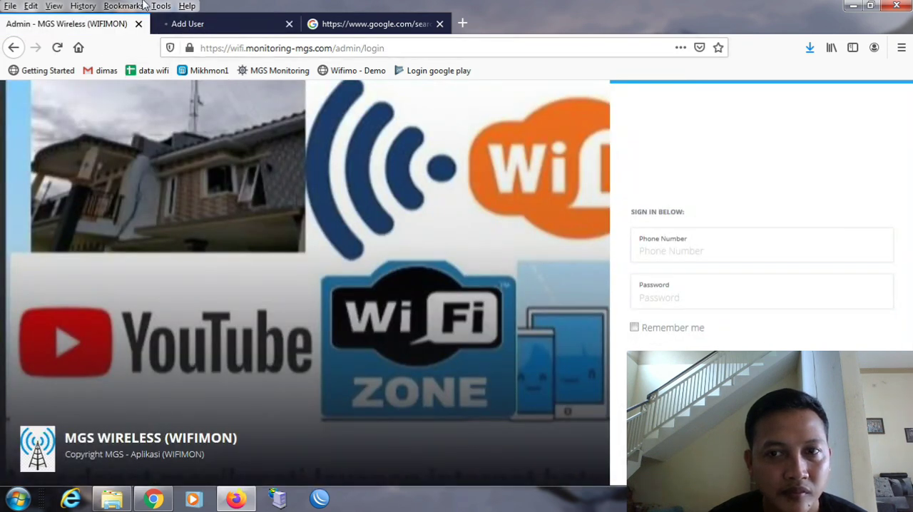
{"action": "left_click", "coordinate": [138, 23]}
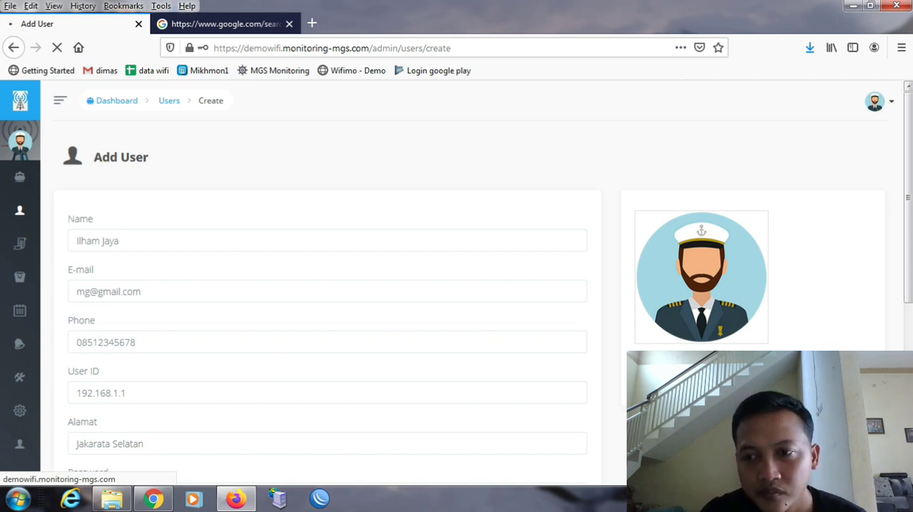
{"action": "scroll", "coordinate": [327, 285], "scroll_direction": "down", "scroll_amount": 5}
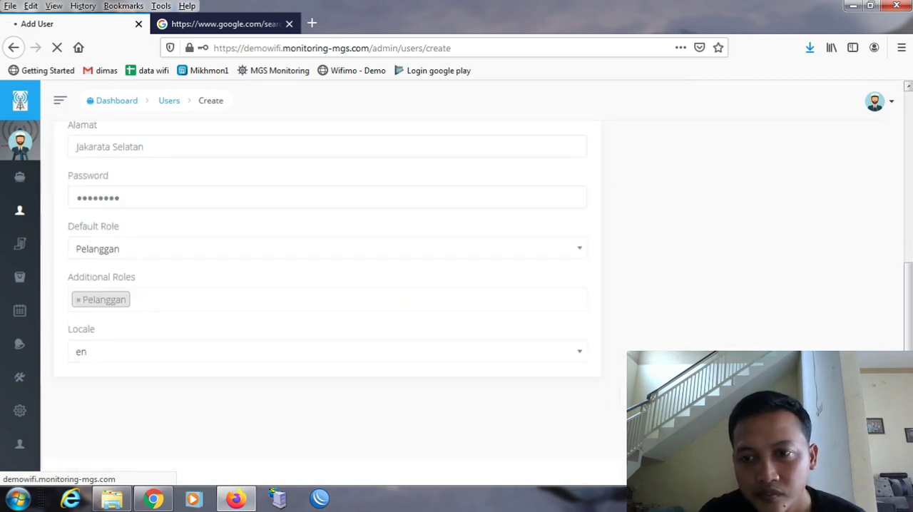
{"action": "left_click", "coordinate": [910, 197]}
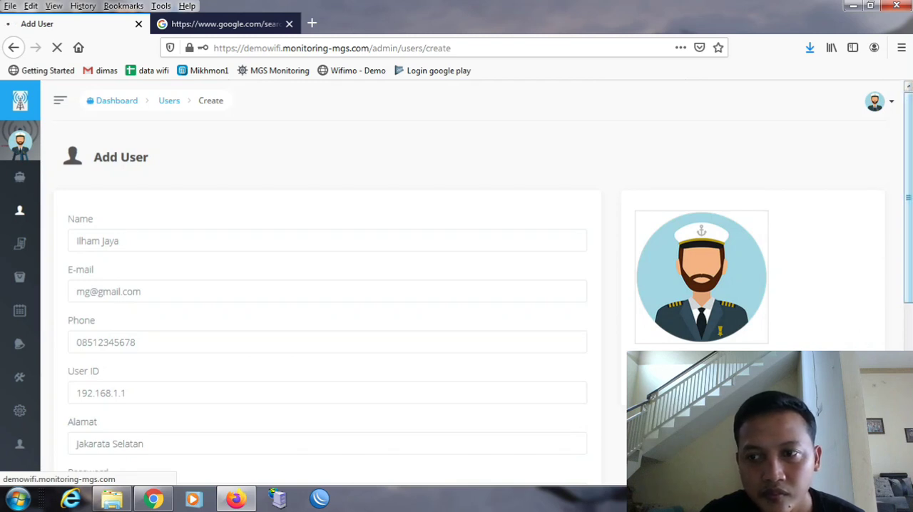
{"action": "scroll", "coordinate": [326, 285], "scroll_direction": "down", "scroll_amount": 5}
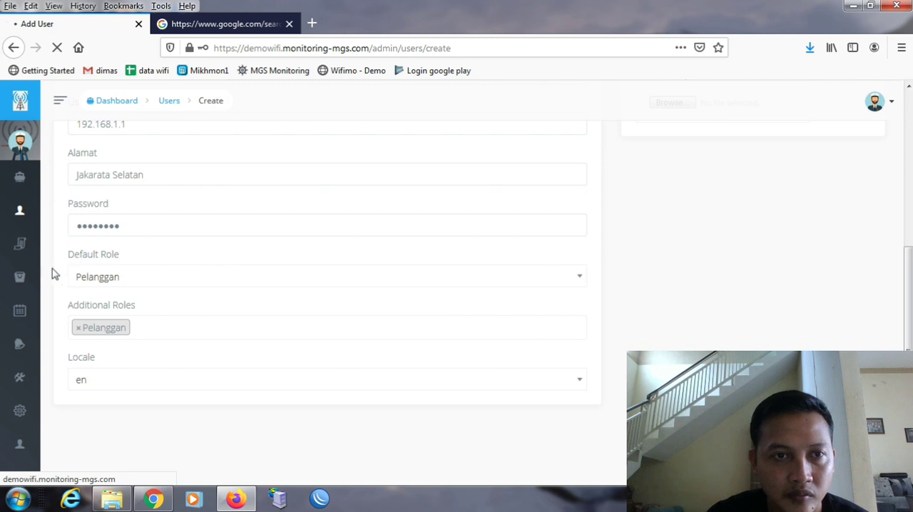
- Open the Langganan list and look through its subscription entries, packages and statuses
{"action": "mouse_move", "coordinate": [32, 223]}
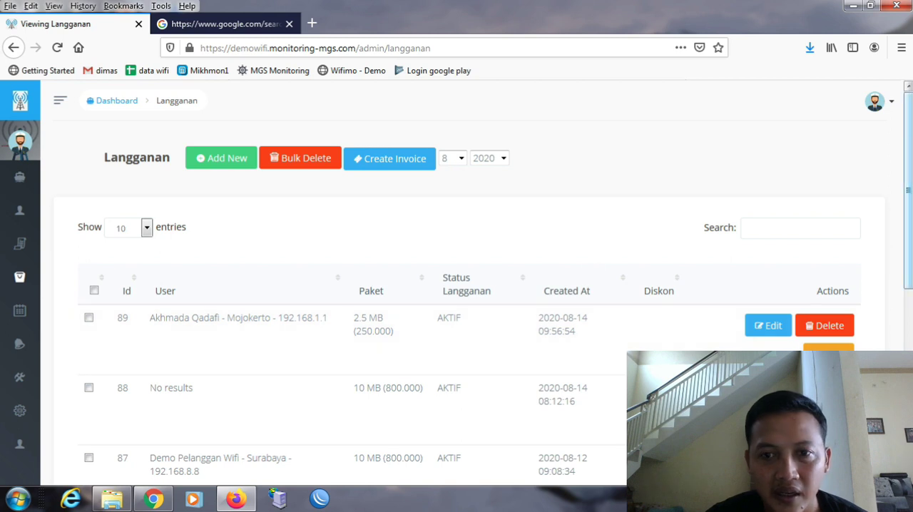
{"action": "scroll", "coordinate": [471, 285], "scroll_direction": "down", "scroll_amount": 4}
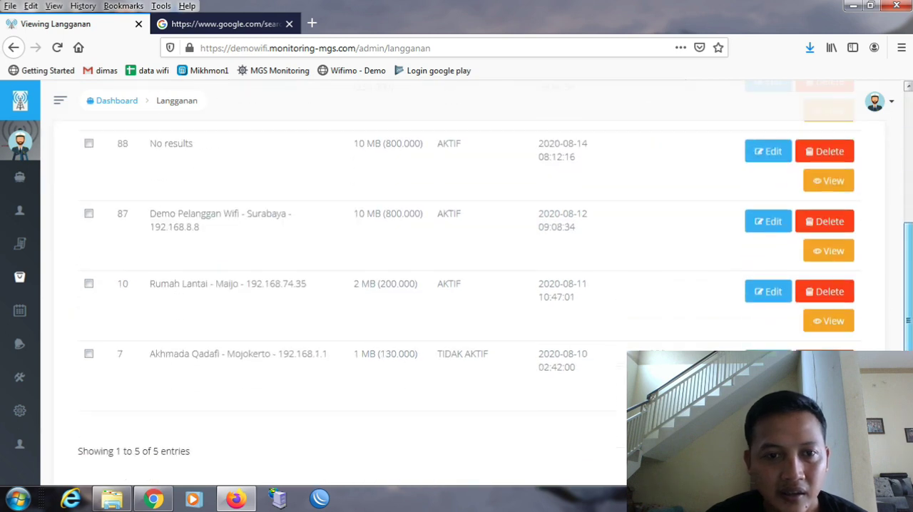
{"action": "scroll", "coordinate": [471, 285], "scroll_direction": "up", "scroll_amount": 2}
{"action": "scroll", "coordinate": [908, 216], "scroll_direction": "down", "scroll_amount": 1}
{"action": "scroll", "coordinate": [908, 216], "scroll_direction": "up", "scroll_amount": 3}
{"action": "left_click_drag", "start_coordinate": [908, 216], "coordinate": [908, 169]}
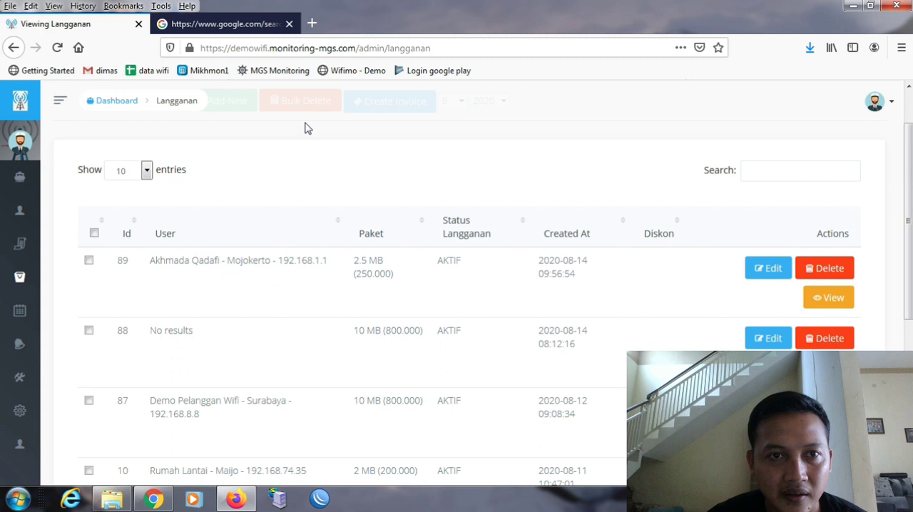
{"action": "scroll", "coordinate": [910, 105], "scroll_direction": "up", "scroll_amount": 2}
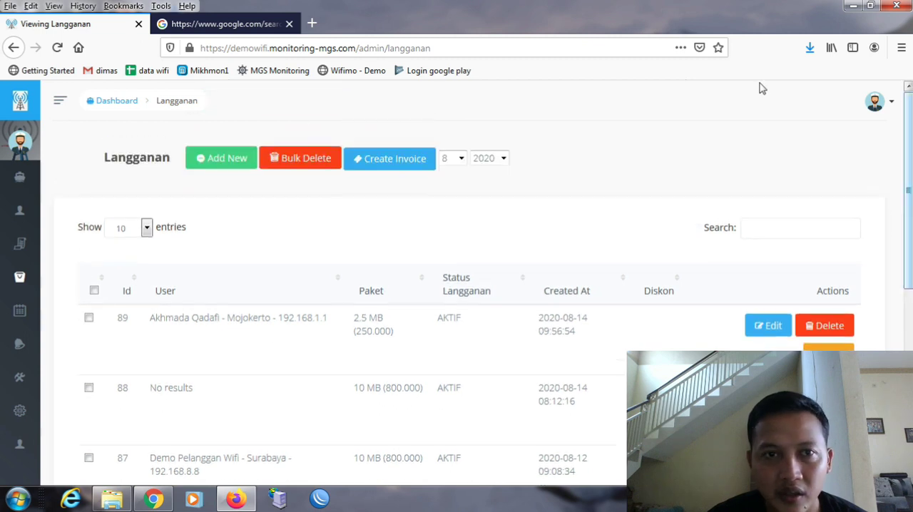
- Start a new Langganan subscription and choose the newly added customer as its user
{"action": "left_click", "coordinate": [234, 157]}
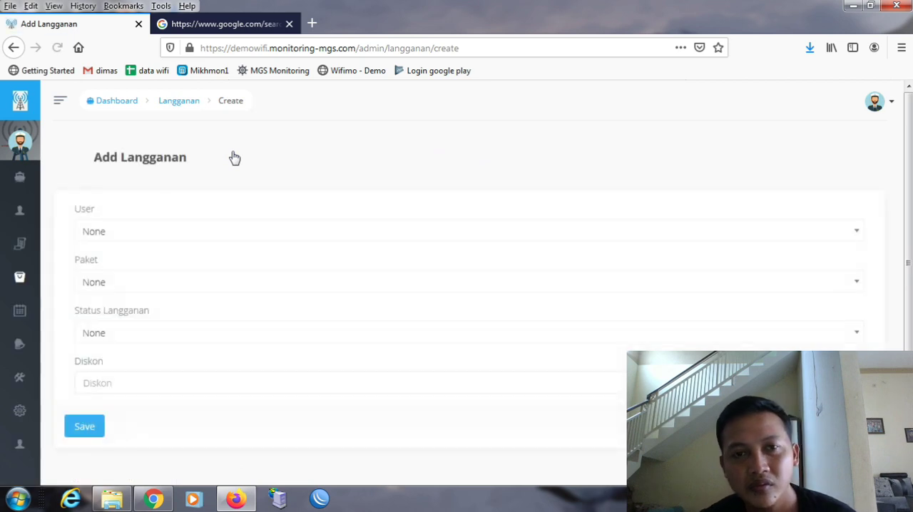
{"action": "left_click", "coordinate": [188, 233]}
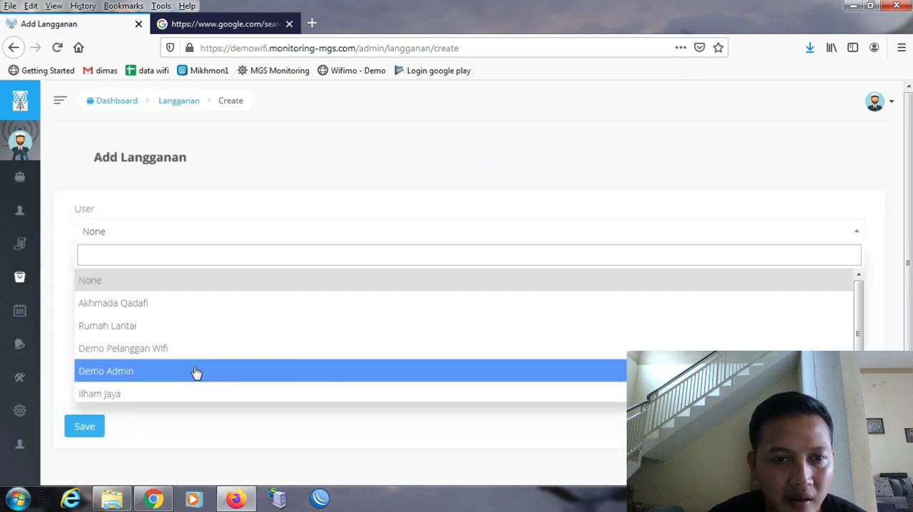
{"action": "left_click", "coordinate": [198, 393]}
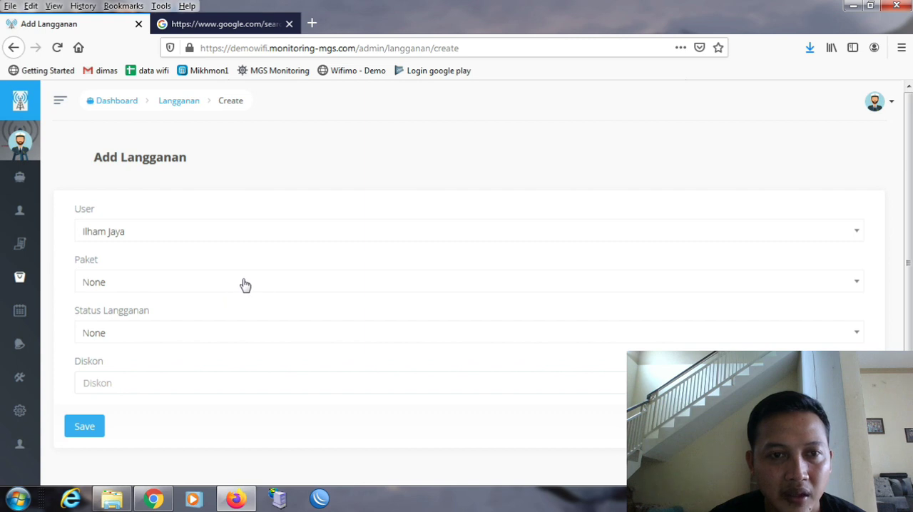
- Set the new subscription's Paket to 4 MB and its Status Langganan to AKTIF
{"action": "left_click", "coordinate": [245, 285]}
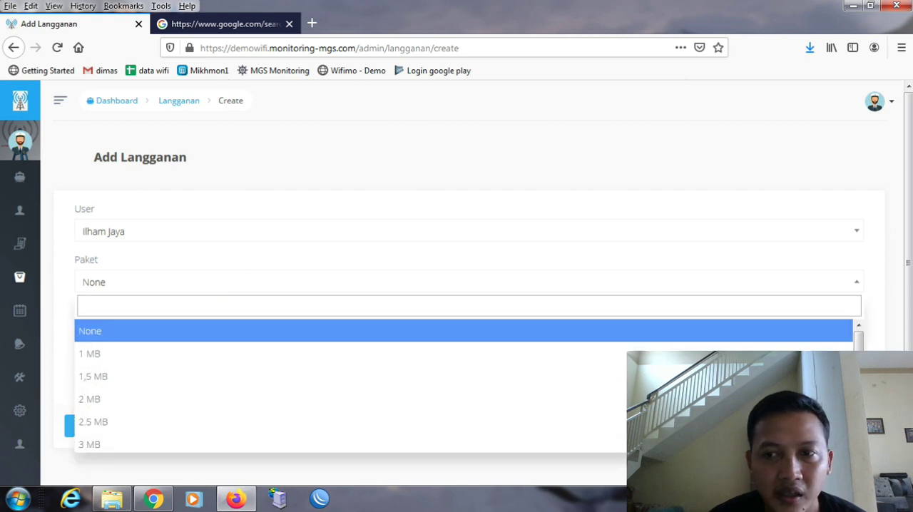
{"action": "scroll", "coordinate": [859, 340], "scroll_direction": "down", "scroll_amount": 1}
{"action": "scroll", "coordinate": [350, 389], "scroll_direction": "down", "scroll_amount": 2}
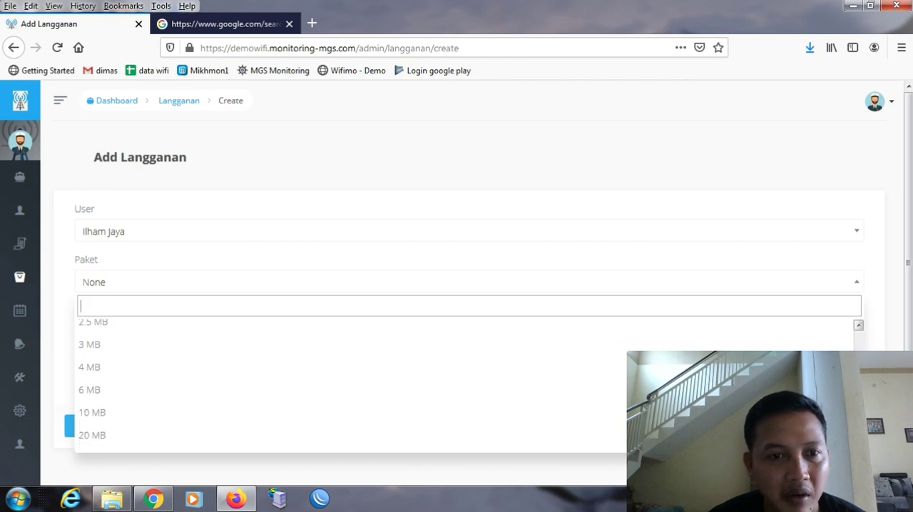
{"action": "scroll", "coordinate": [350, 385], "scroll_direction": "up", "scroll_amount": 2}
{"action": "scroll", "coordinate": [349, 385], "scroll_direction": "down", "scroll_amount": 2}
{"action": "left_click_drag", "start_coordinate": [859, 380], "coordinate": [859, 376]}
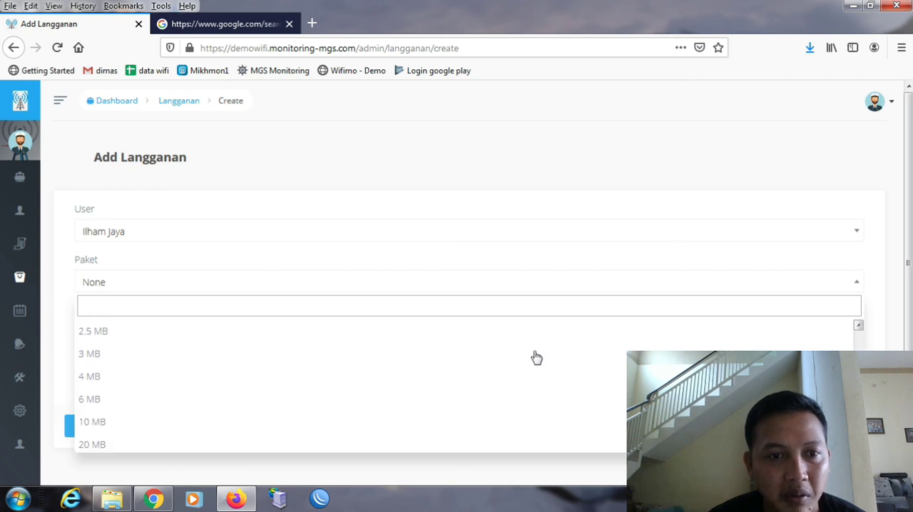
{"action": "left_click", "coordinate": [253, 386]}
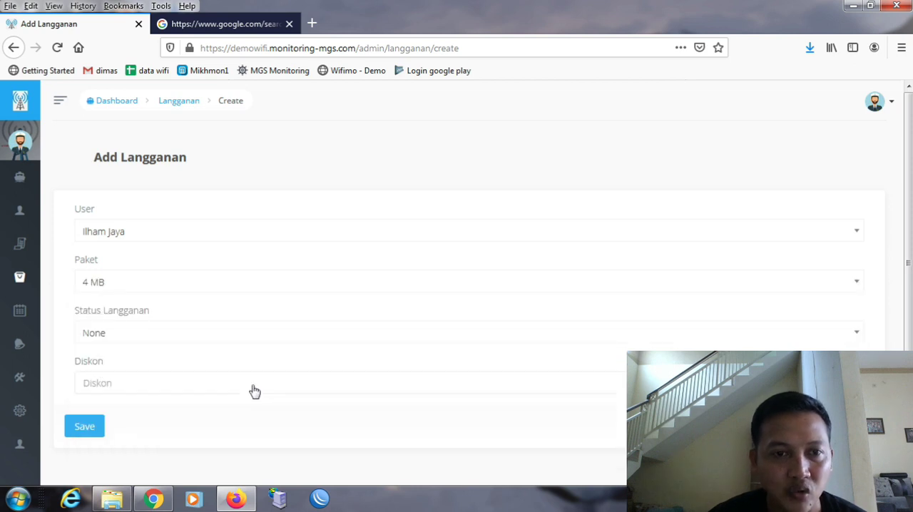
{"action": "left_click", "coordinate": [288, 342]}
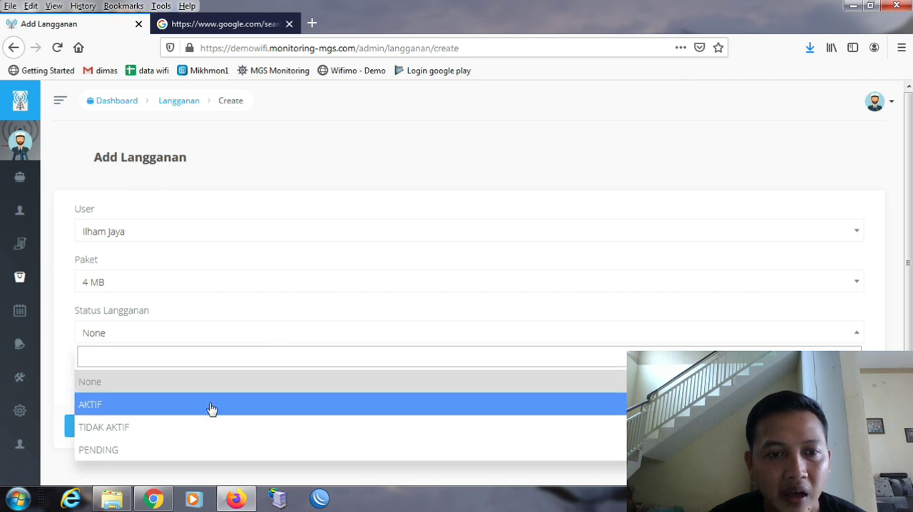
{"action": "left_click", "coordinate": [211, 409]}
- Look again at the status and package options, keeping AKTIF and 4 MB selected
{"action": "left_click", "coordinate": [269, 347]}
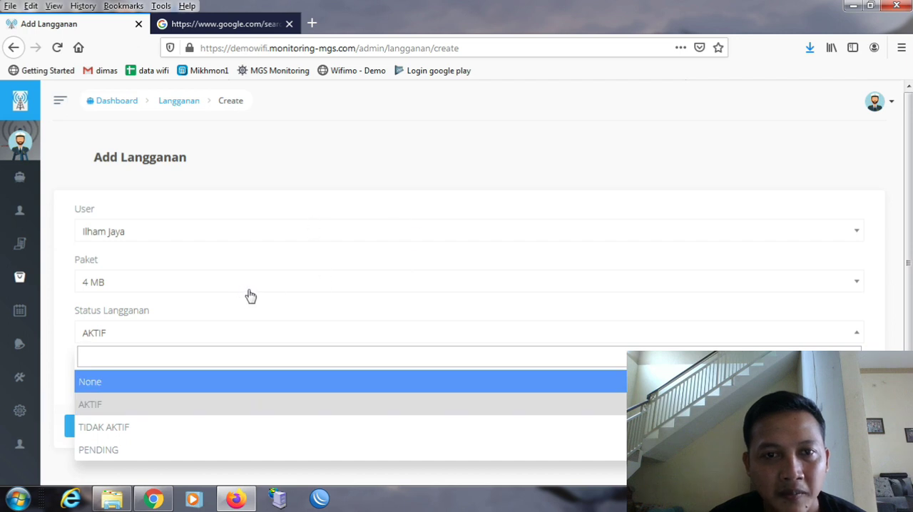
{"action": "left_click", "coordinate": [172, 413]}
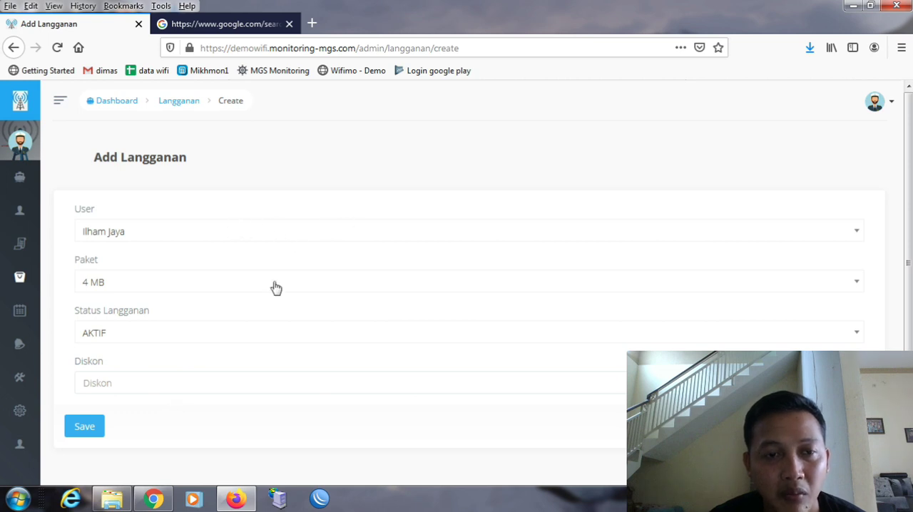
{"action": "left_click", "coordinate": [254, 330]}
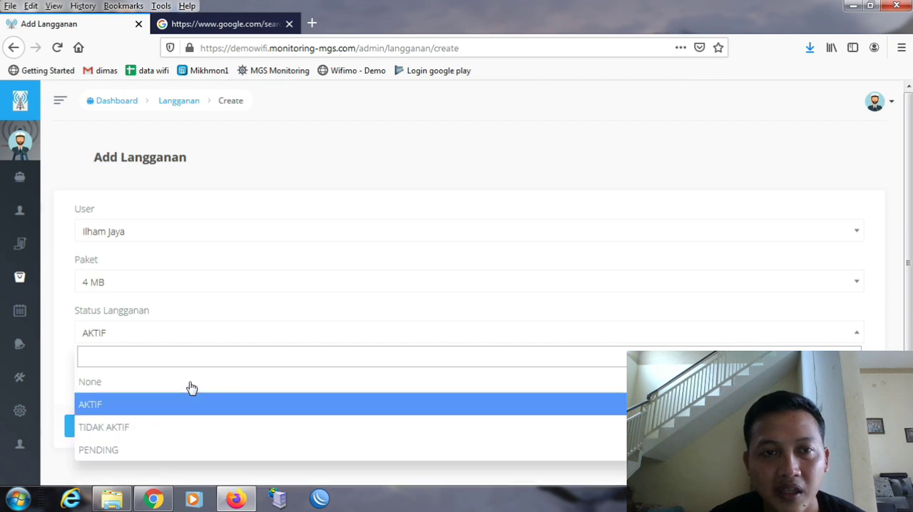
{"action": "left_click", "coordinate": [239, 291]}
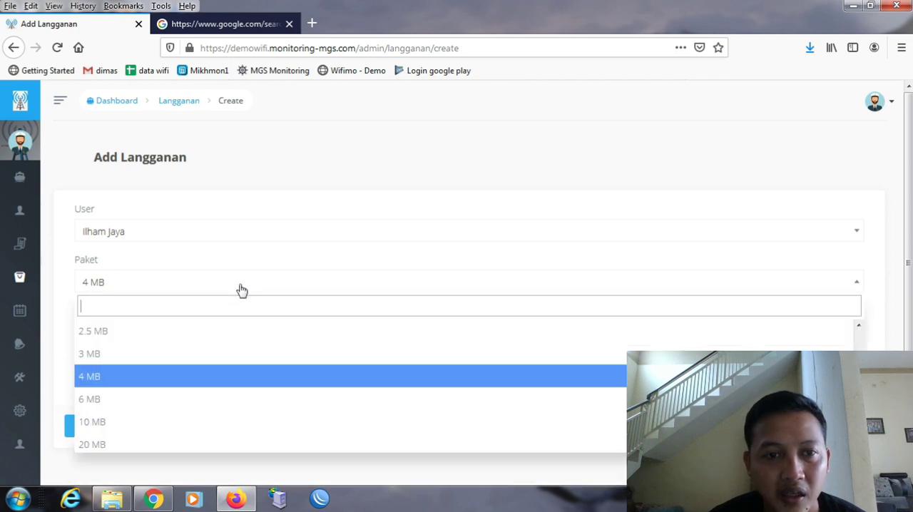
{"action": "left_click", "coordinate": [222, 356]}
- Enter a Diskon of 30000, save the subscription and dismiss the Windows color scheme prompt without choosing an option
{"action": "left_click", "coordinate": [212, 384]}
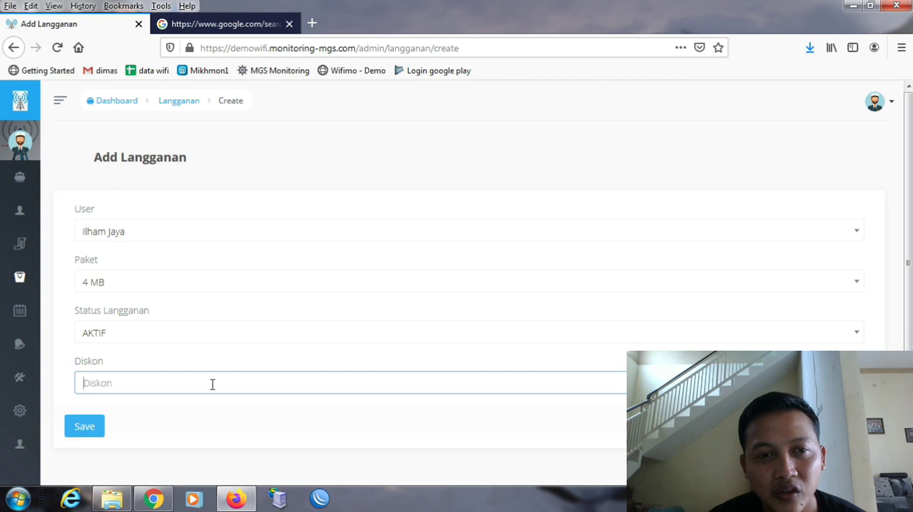
{"action": "type", "text": "30000"}
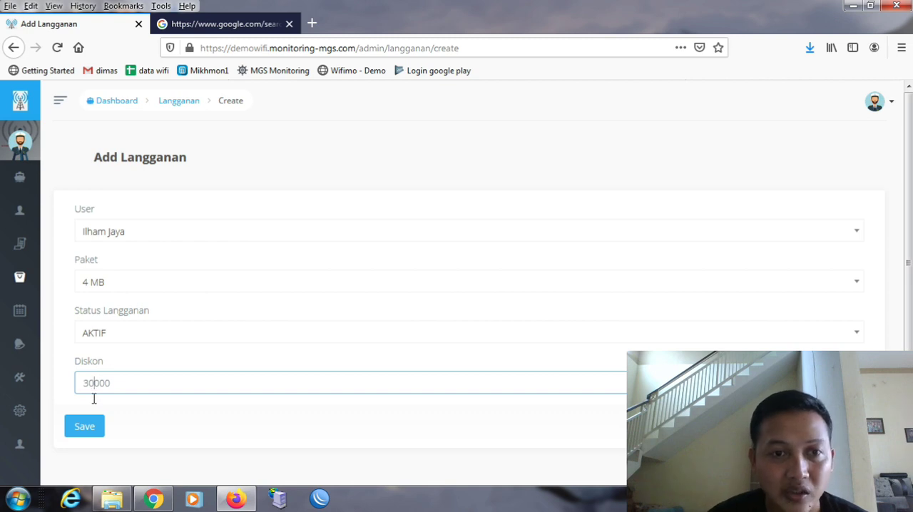
{"action": "left_click", "coordinate": [89, 427]}
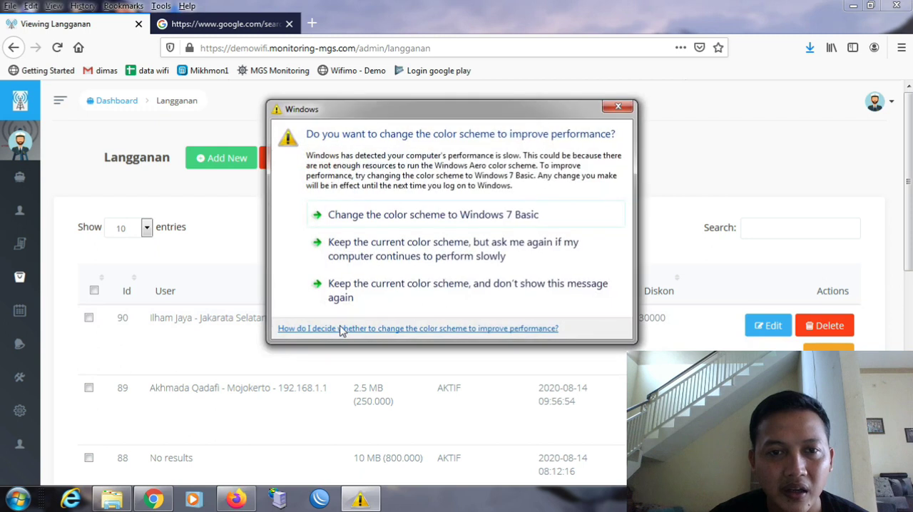
{"action": "left_click", "coordinate": [618, 107]}
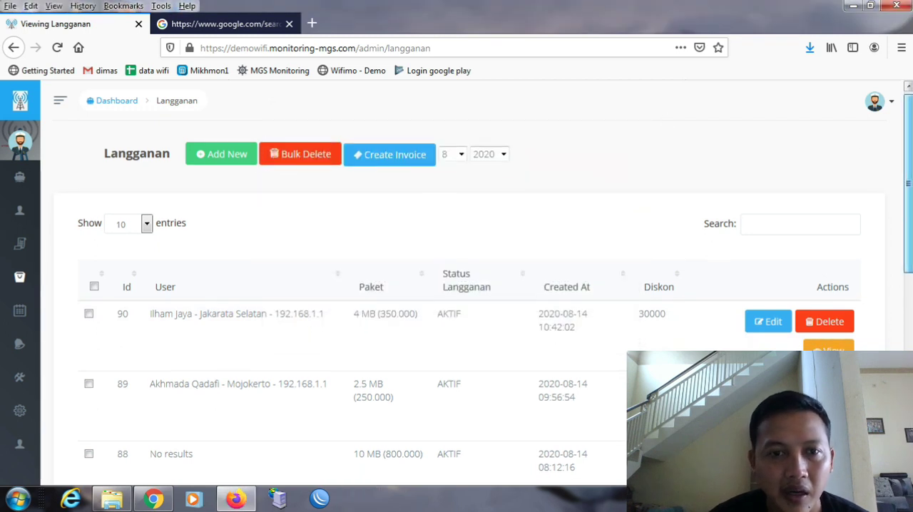
- Check the newly saved subscription's user, package, status and discount in the Langganan list
{"action": "scroll", "coordinate": [476, 283], "scroll_direction": "down", "scroll_amount": 1}
{"action": "scroll", "coordinate": [477, 283], "scroll_direction": "down", "scroll_amount": 2}
{"action": "scroll", "coordinate": [477, 282], "scroll_direction": "up", "scroll_amount": 2}
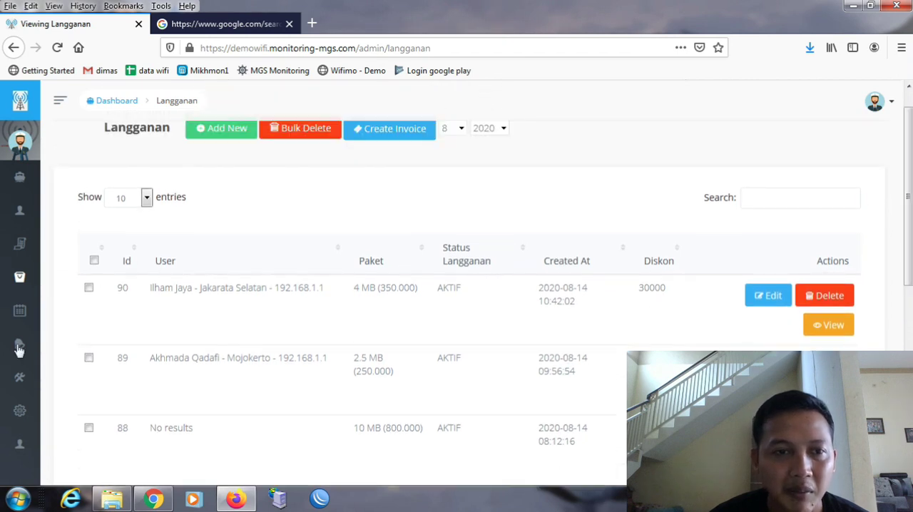
{"action": "mouse_move", "coordinate": [95, 418]}
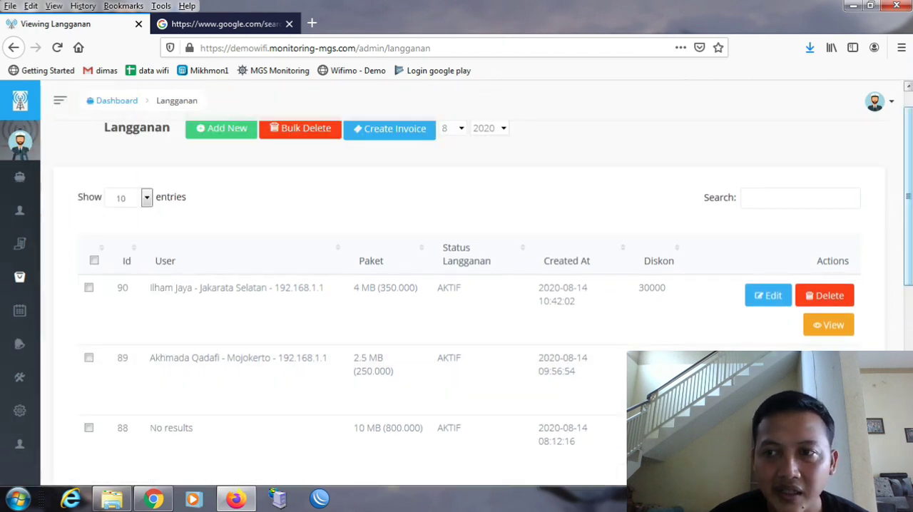
{"action": "scroll", "coordinate": [400, 286], "scroll_direction": "down", "scroll_amount": 2}
- Open the Paket list among the site's settings
{"action": "mouse_move", "coordinate": [22, 314]}
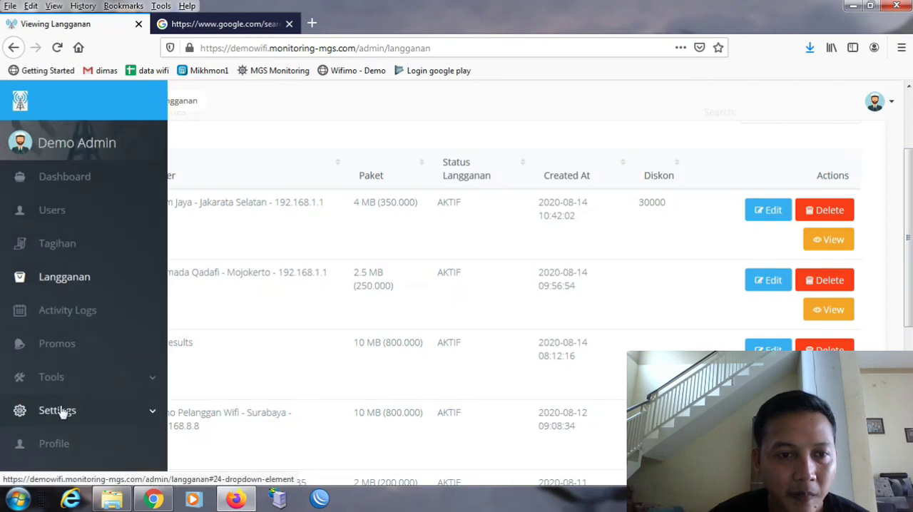
{"action": "left_click", "coordinate": [114, 421]}
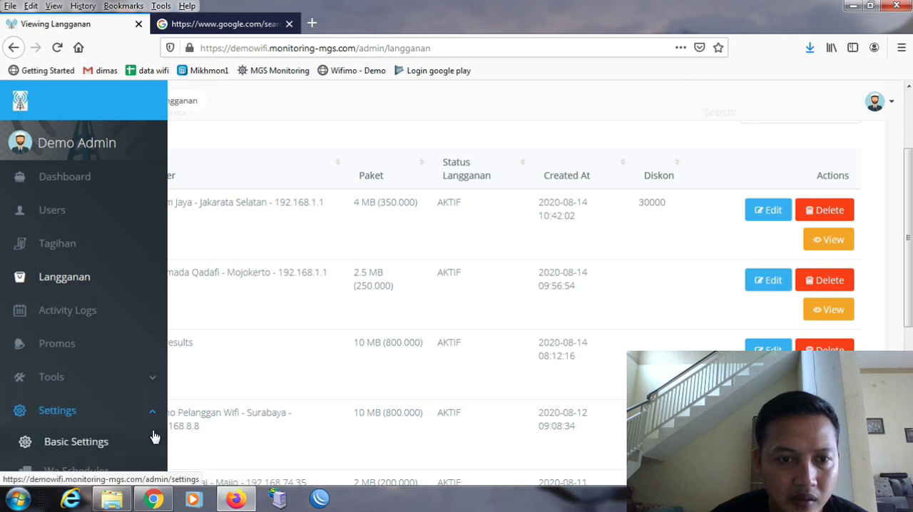
{"action": "scroll", "coordinate": [153, 432], "scroll_direction": "down", "scroll_amount": 2}
{"action": "scroll", "coordinate": [154, 436], "scroll_direction": "down", "scroll_amount": 2}
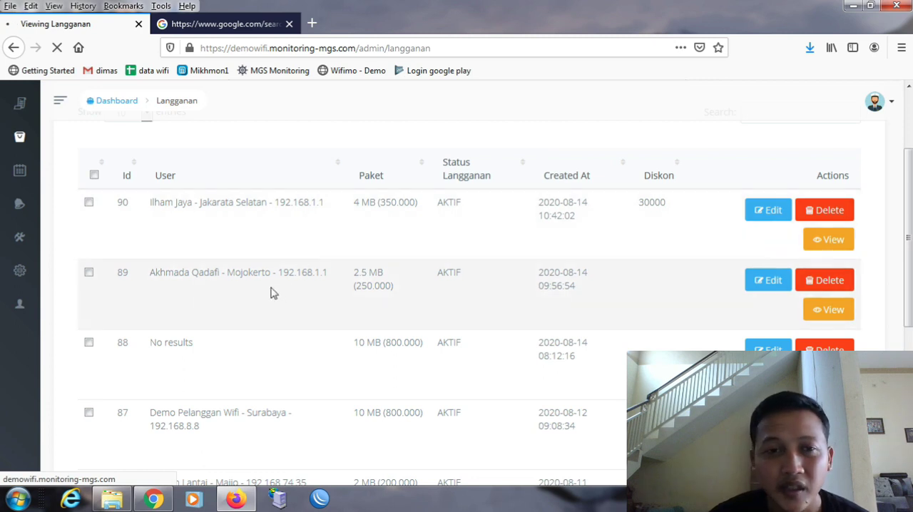
{"action": "mouse_move", "coordinate": [18, 339]}
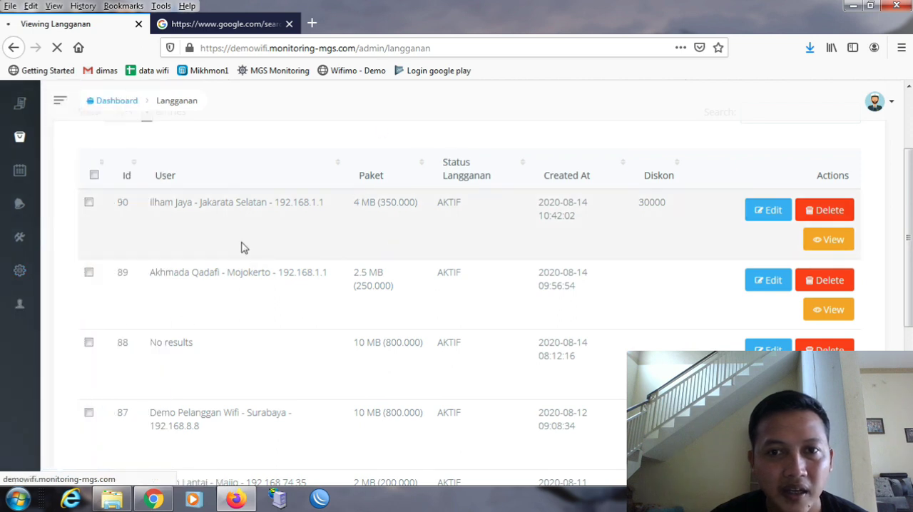
{"action": "mouse_move", "coordinate": [29, 389]}
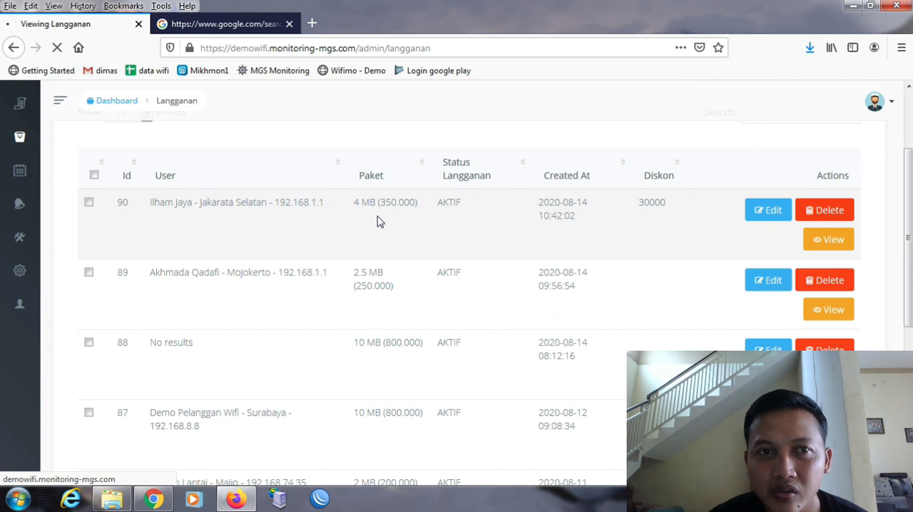
{"action": "mouse_move", "coordinate": [52, 282]}
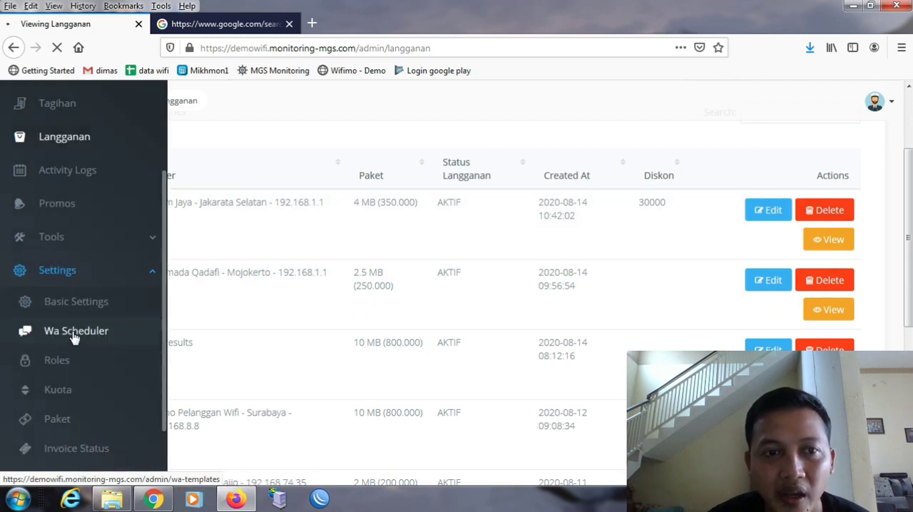
{"action": "left_click", "coordinate": [72, 427]}
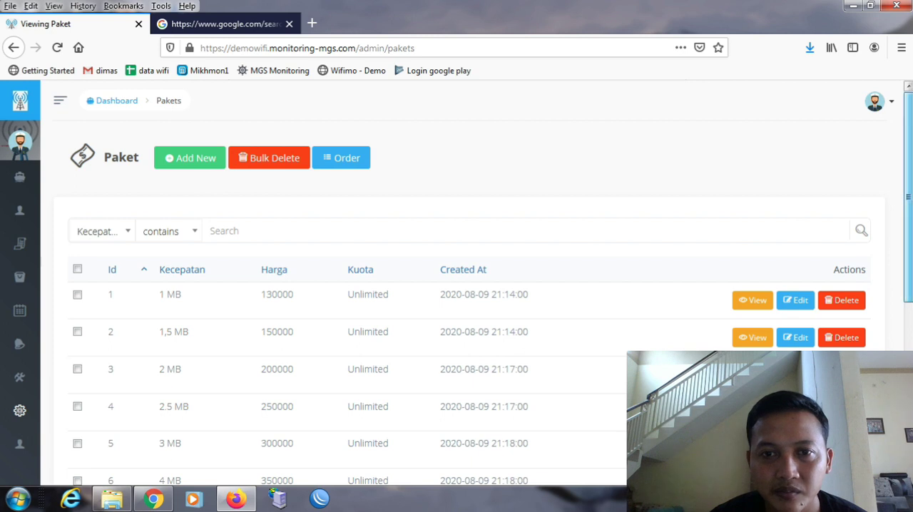
- Look through the internet packages with their speeds, prices and quotas
{"action": "scroll", "coordinate": [908, 214], "scroll_direction": "down", "scroll_amount": 1}
{"action": "scroll", "coordinate": [477, 286], "scroll_direction": "down", "scroll_amount": 3}
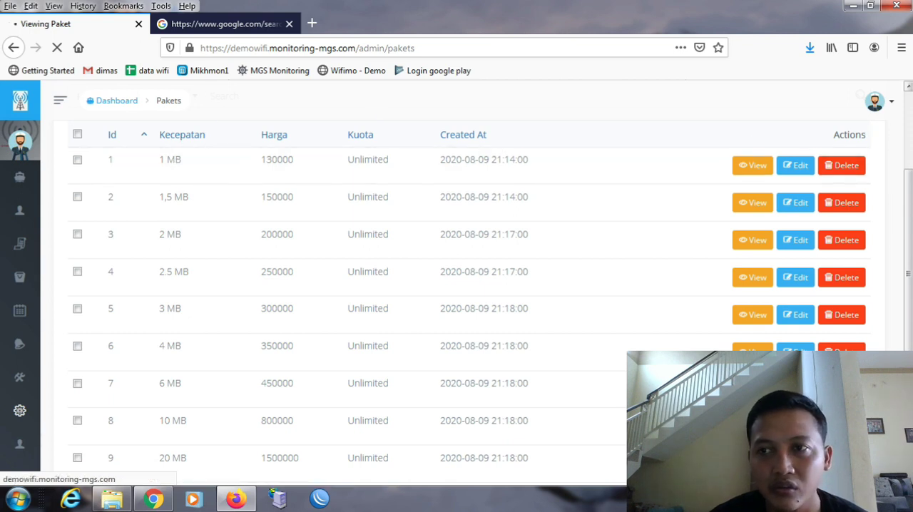
{"action": "scroll", "coordinate": [457, 293], "scroll_direction": "up", "scroll_amount": 3}
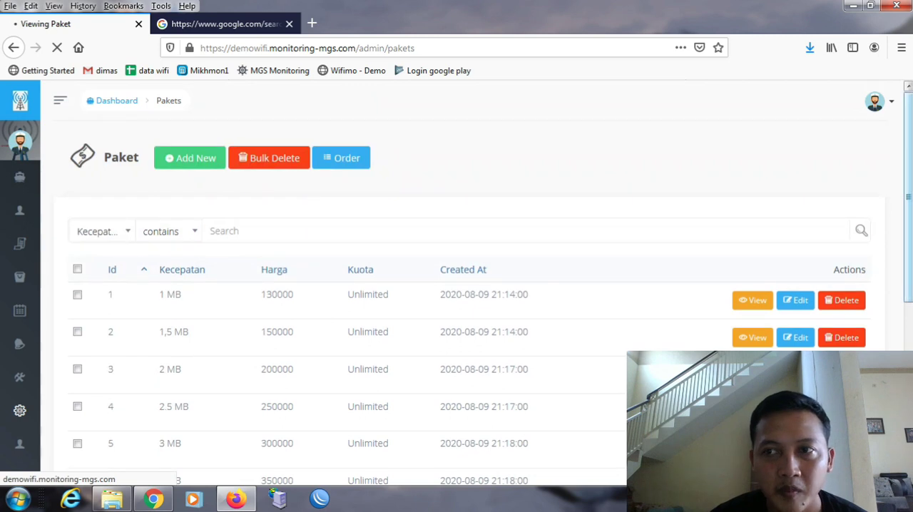
{"action": "scroll", "coordinate": [908, 230], "scroll_direction": "down", "scroll_amount": 5}
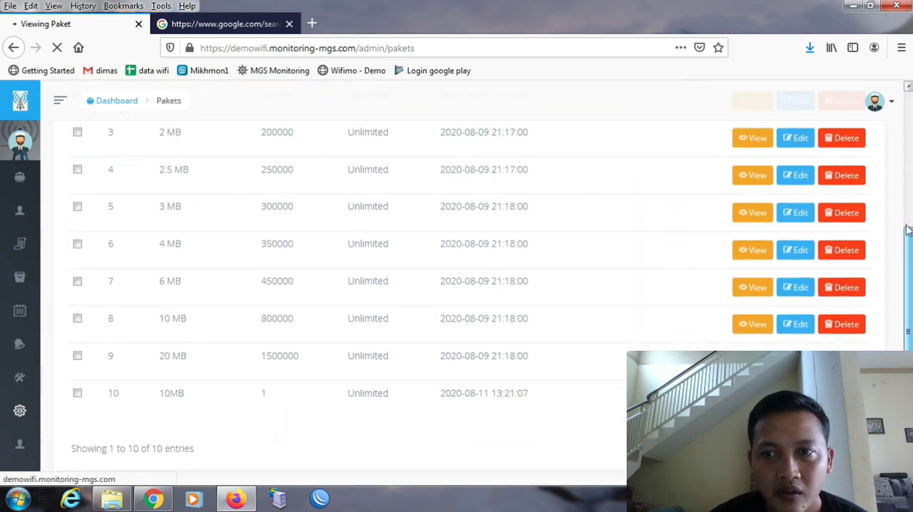
{"action": "scroll", "coordinate": [908, 230], "scroll_direction": "up", "scroll_amount": 4}
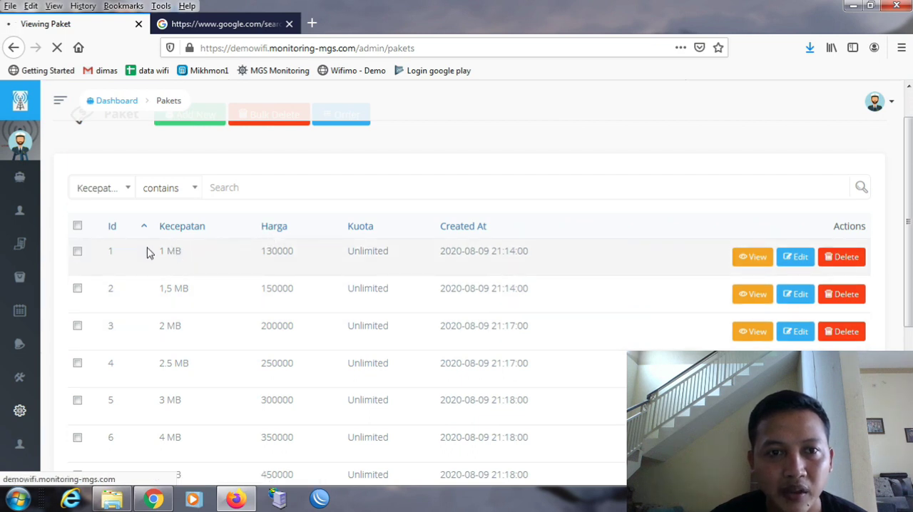
- Open the Promos list and look through its titles, contents and background images
{"action": "mouse_move", "coordinate": [35, 317]}
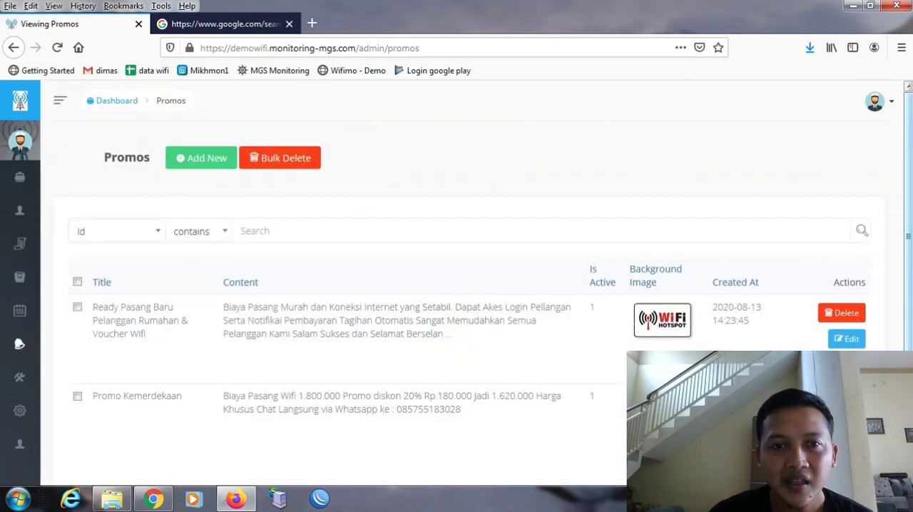
{"action": "scroll", "coordinate": [846, 322], "scroll_direction": "down", "scroll_amount": 1}
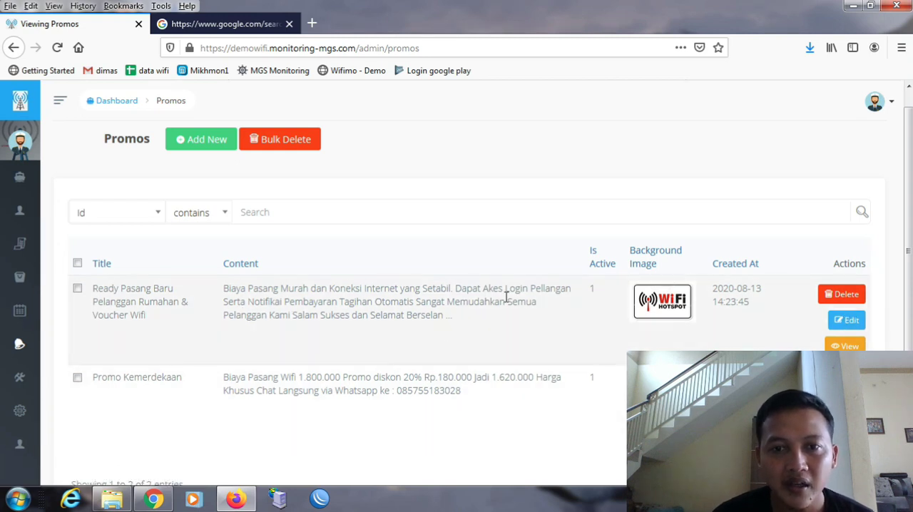
{"action": "left_click", "coordinate": [912, 101]}
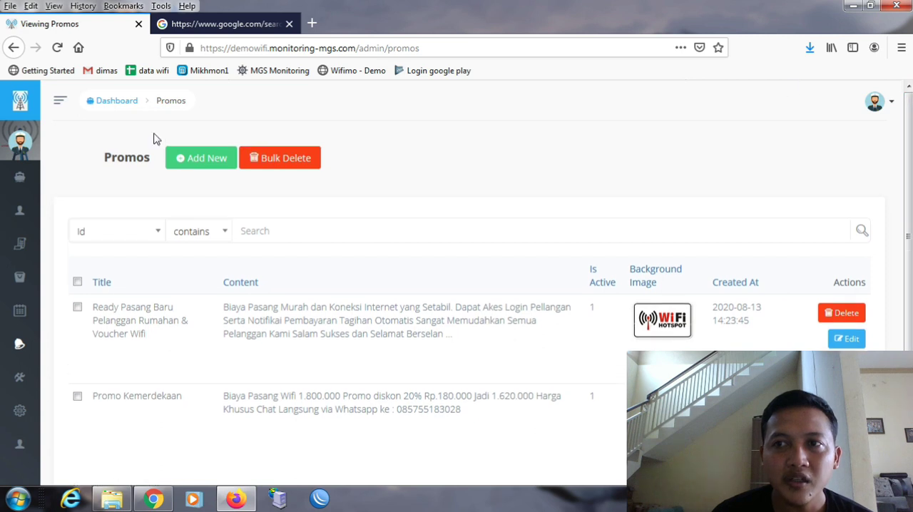
- Return to the Dashboard and view how the promos are shown in its Promo Spesial section
{"action": "mouse_move", "coordinate": [19, 136]}
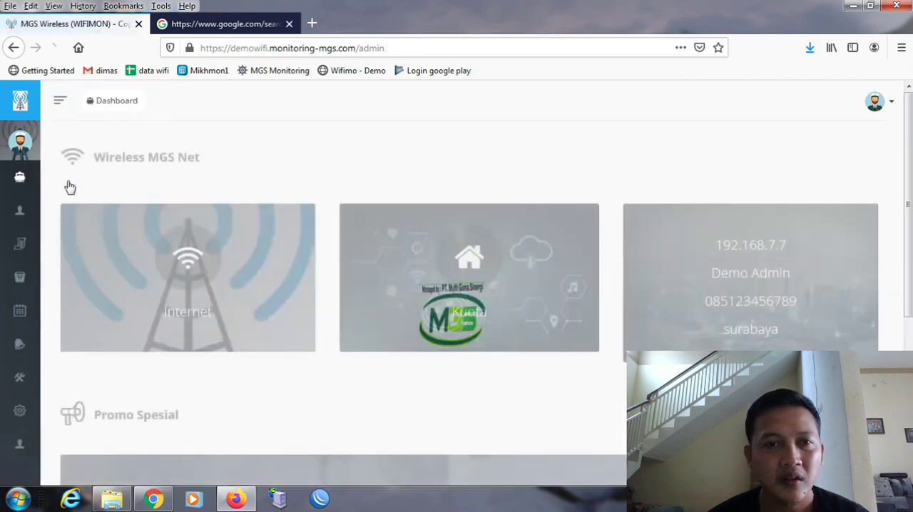
{"action": "left_click_drag", "start_coordinate": [909, 171], "coordinate": [910, 299]}
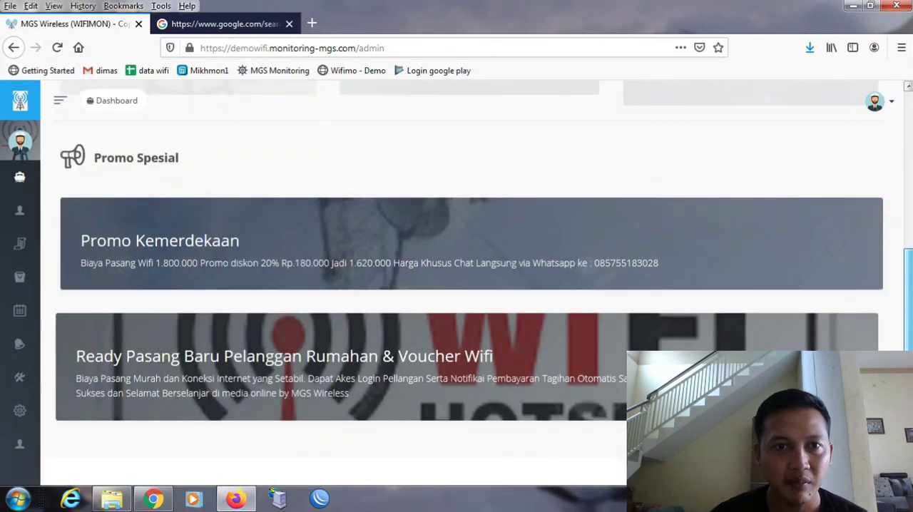
{"action": "left_click_drag", "start_coordinate": [908, 349], "coordinate": [905, 211]}
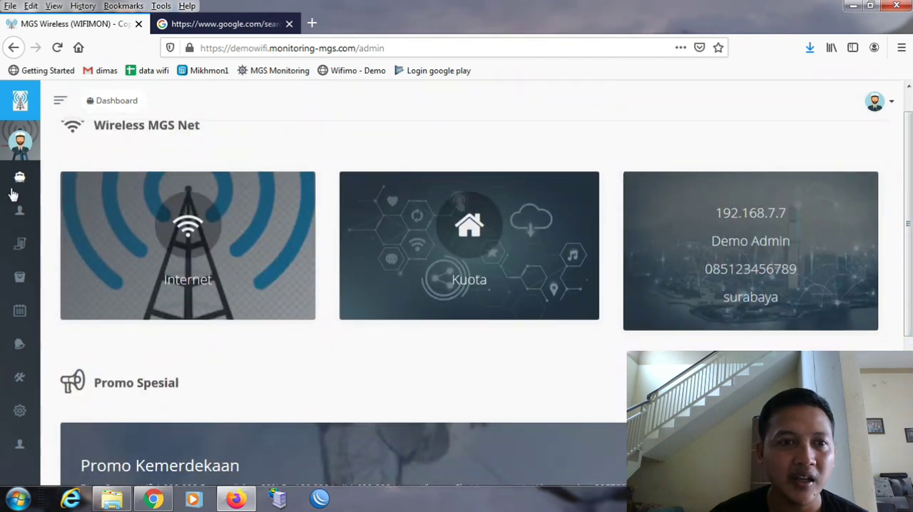
- Open the Tagihan list and look through the customers' invoices with their payment status, amounts and discounts
{"action": "mouse_move", "coordinate": [69, 261]}
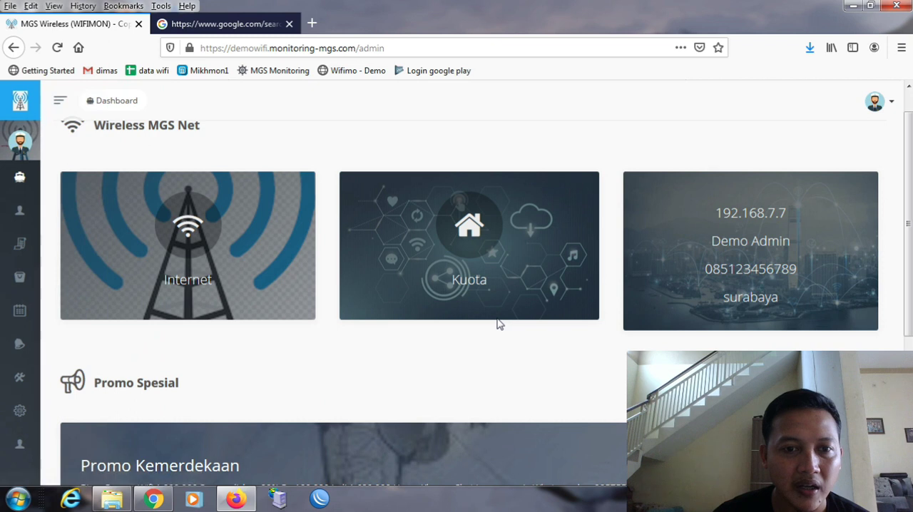
{"action": "mouse_move", "coordinate": [39, 308]}
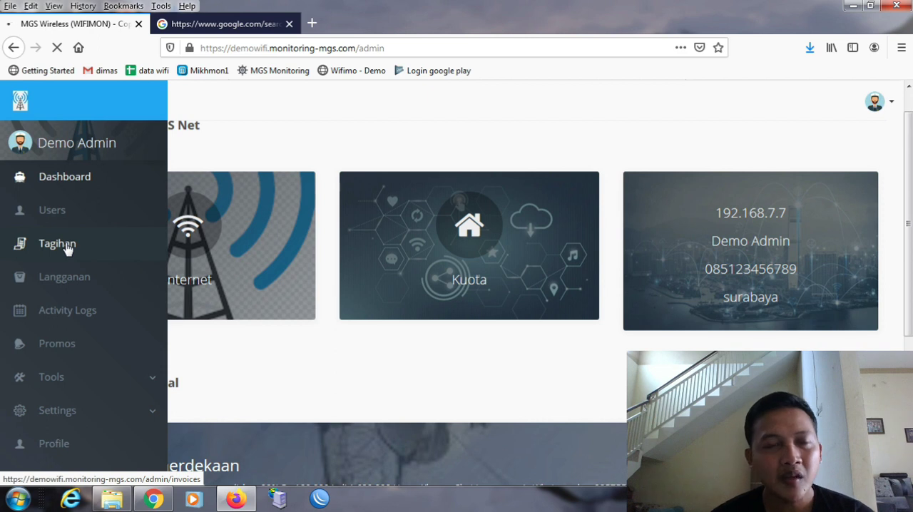
{"action": "left_click", "coordinate": [57, 245]}
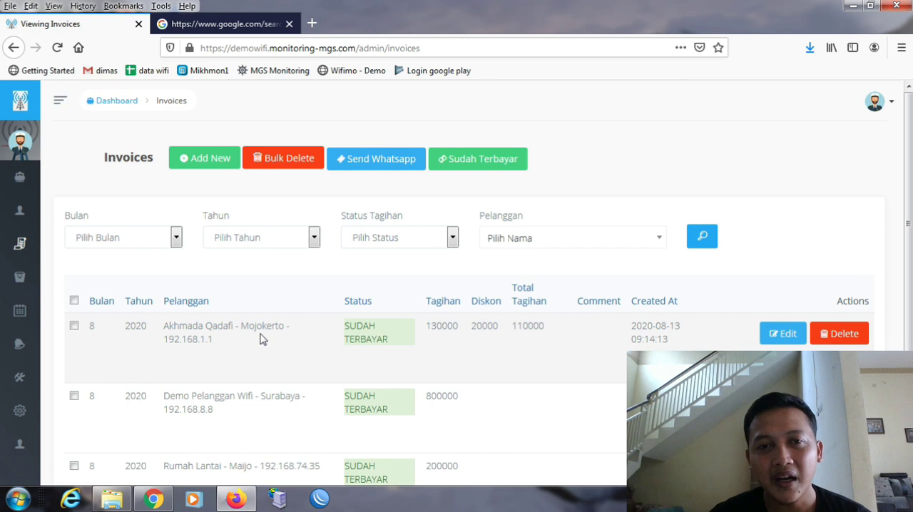
{"action": "mouse_move", "coordinate": [59, 376]}
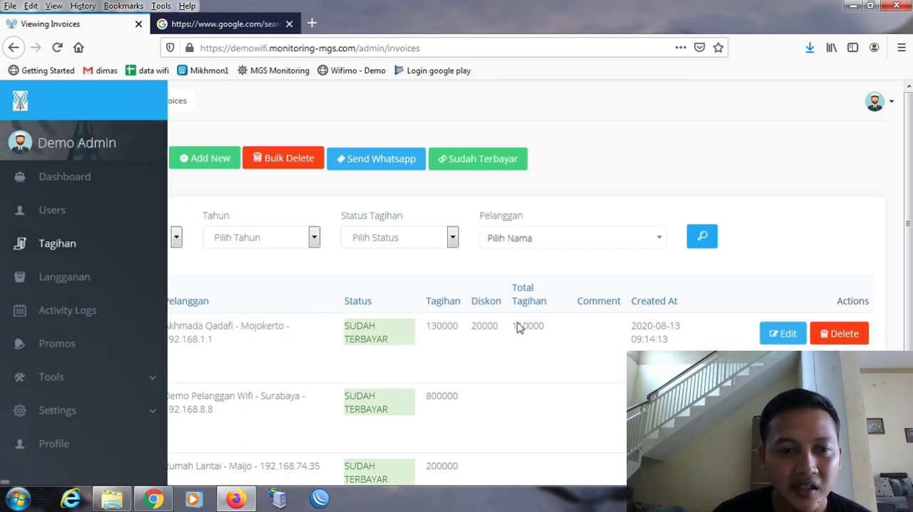
{"action": "scroll", "coordinate": [86, 228], "scroll_direction": "down", "scroll_amount": 1}
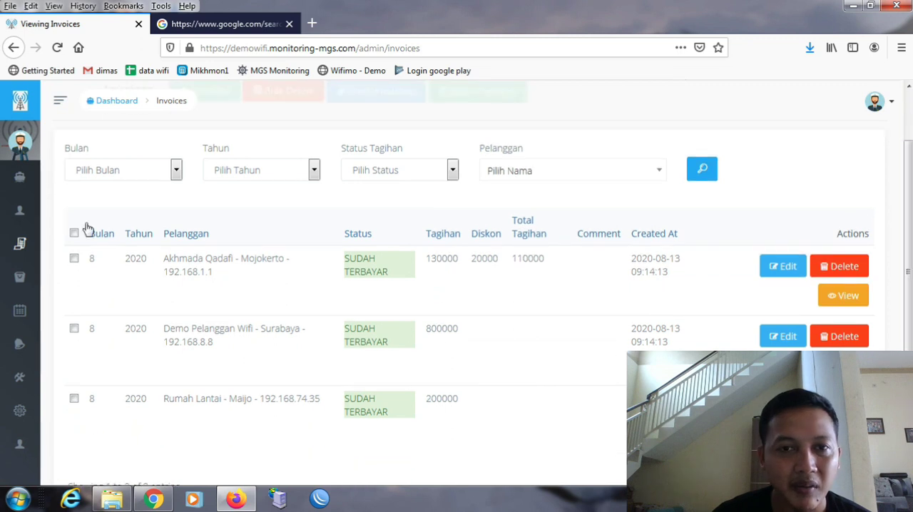
- Open the Wa Scheduler's list of WhatsApp message templates among the site's settings
{"action": "mouse_move", "coordinate": [6, 328]}
{"action": "left_click", "coordinate": [118, 414]}
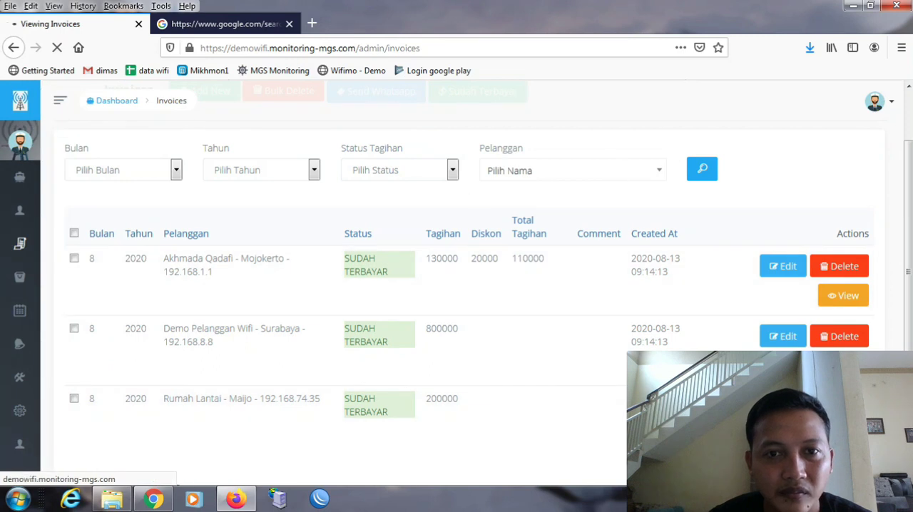
{"action": "scroll", "coordinate": [448, 164], "scroll_direction": "up", "scroll_amount": 2}
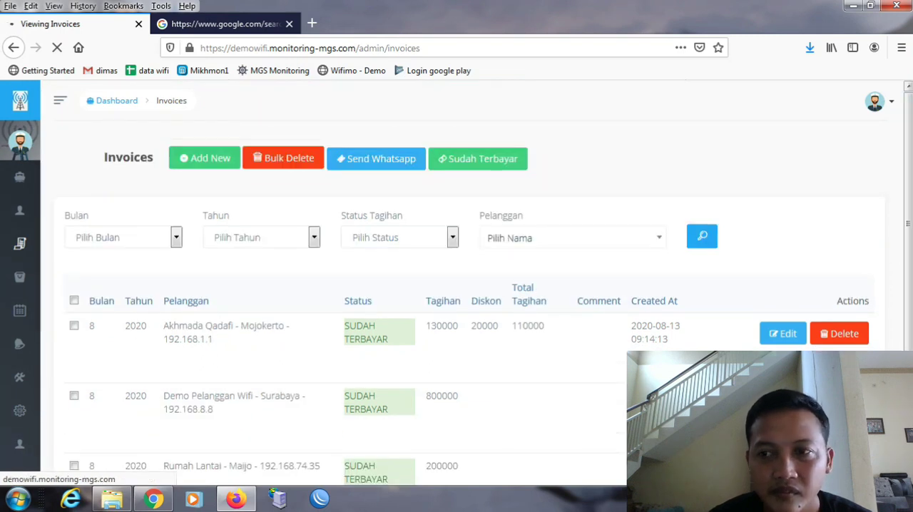
{"action": "scroll", "coordinate": [456, 286], "scroll_direction": "down", "scroll_amount": 5}
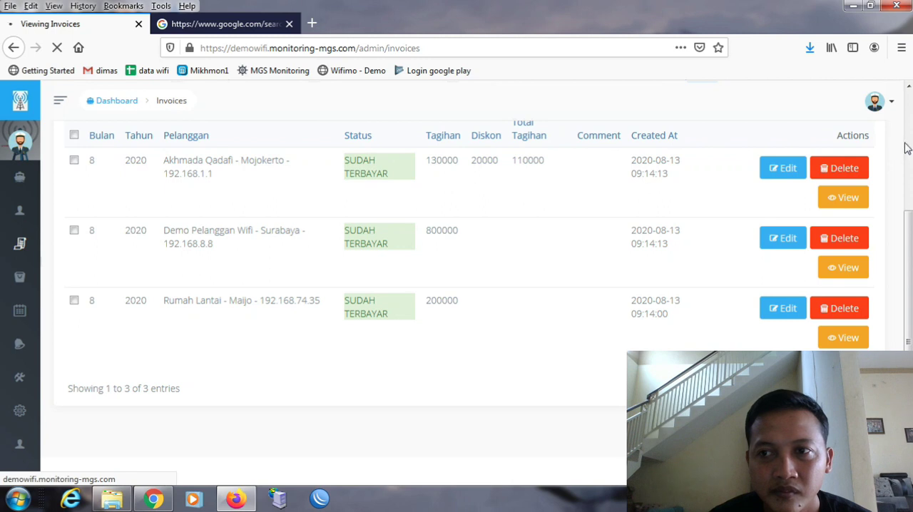
{"action": "scroll", "coordinate": [457, 285], "scroll_direction": "up", "scroll_amount": 5}
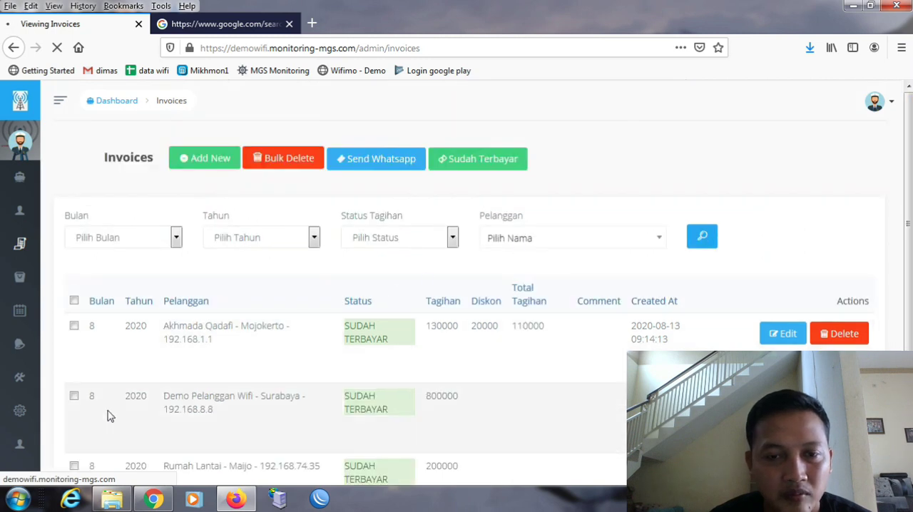
{"action": "mouse_move", "coordinate": [7, 443]}
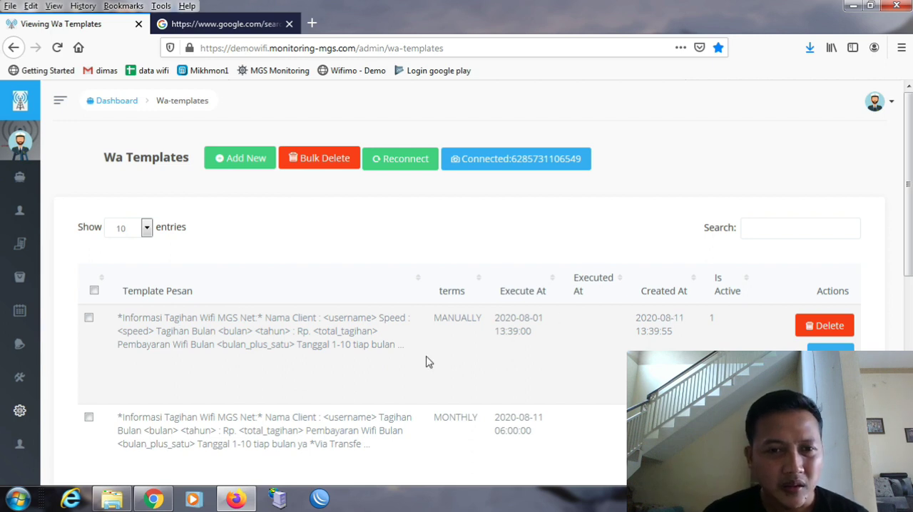
- Open the MANUALLY sent billing template for editing and read its message text through to the closing lines
{"action": "left_click", "coordinate": [831, 355]}
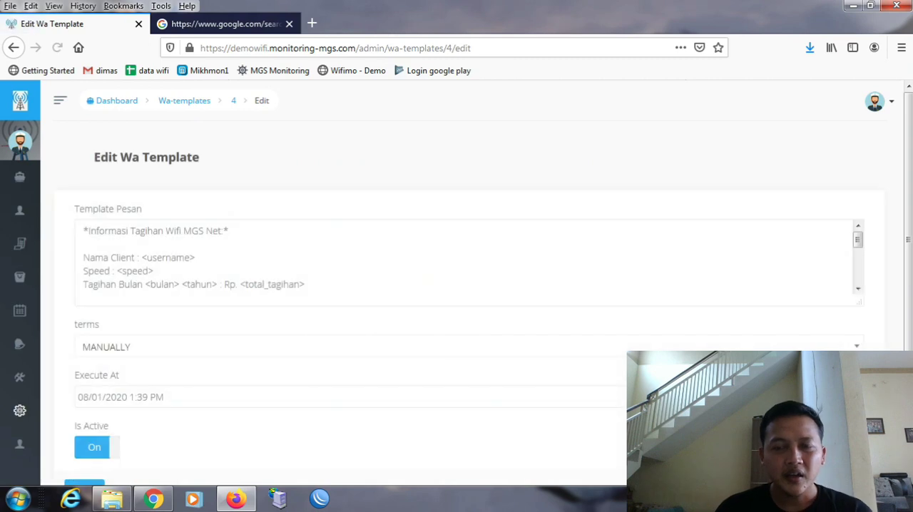
{"action": "left_click_drag", "start_coordinate": [862, 241], "coordinate": [869, 277]}
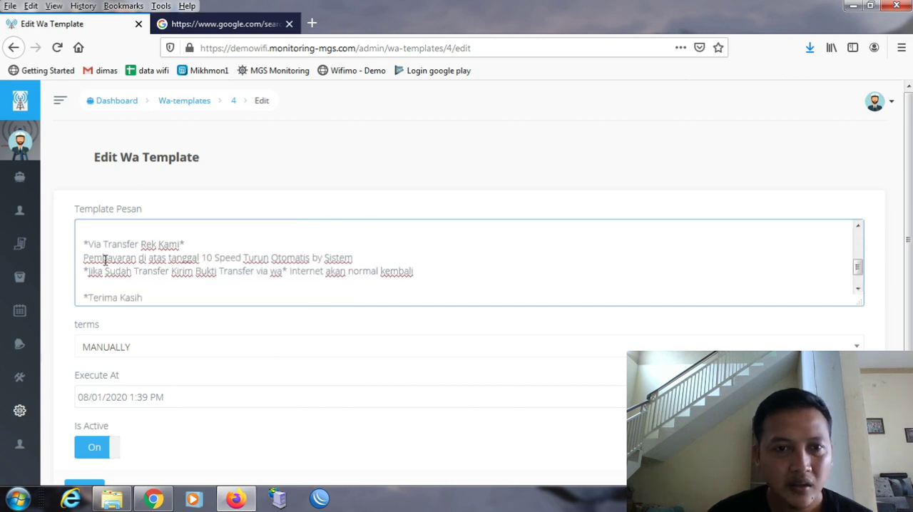
{"action": "mouse_move", "coordinate": [21, 313]}
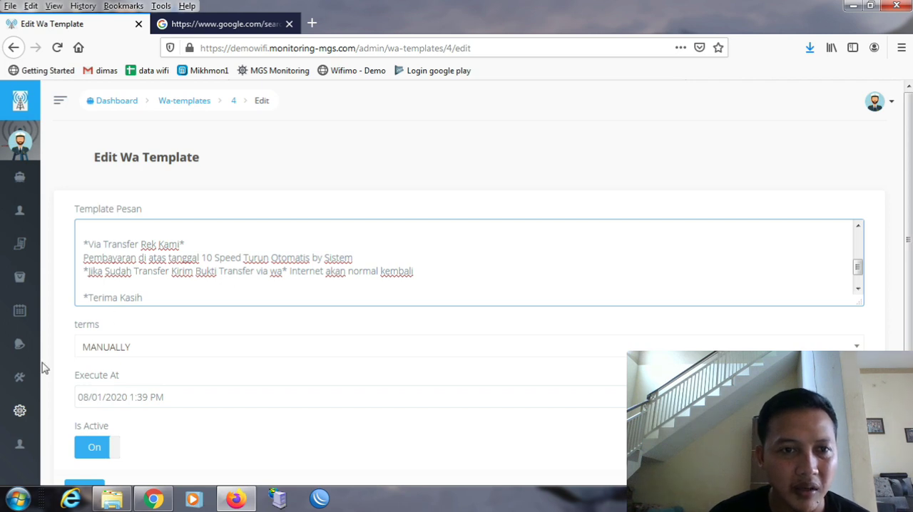
- Return to the Tagihan list and send the Demo Pelanggan Wifi invoice to the customer through WhatsApp
{"action": "mouse_move", "coordinate": [35, 375]}
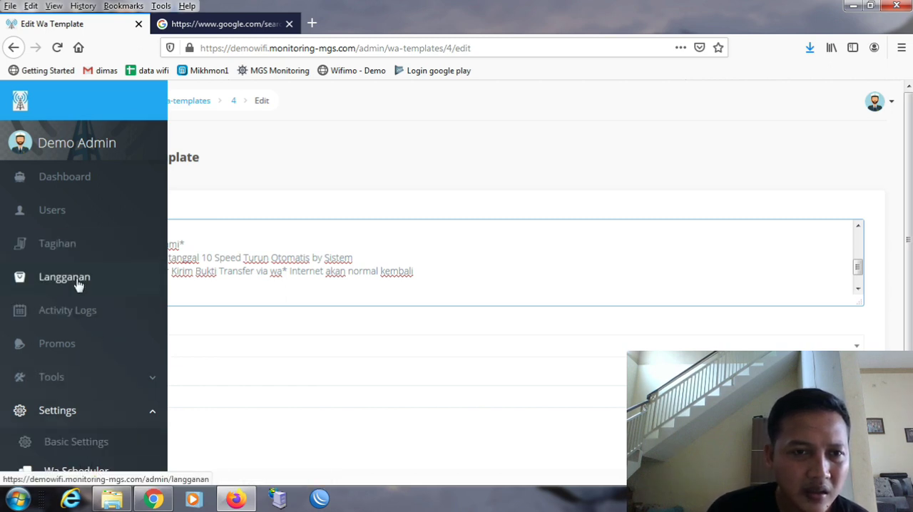
{"action": "left_click", "coordinate": [62, 245]}
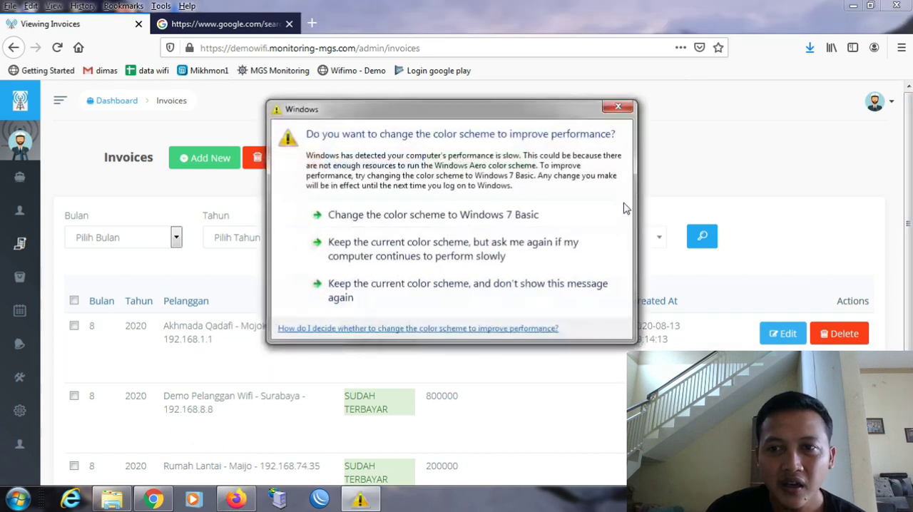
{"action": "left_click", "coordinate": [620, 108]}
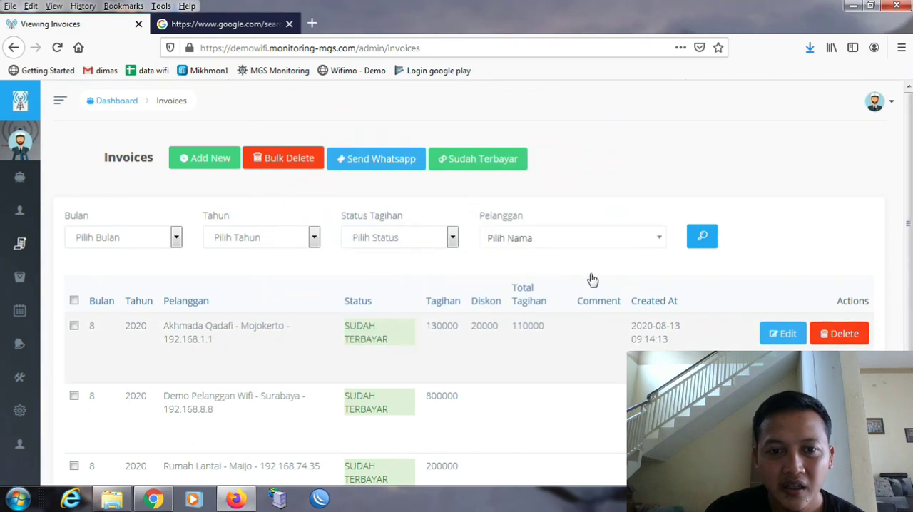
{"action": "scroll", "coordinate": [310, 382], "scroll_direction": "down", "scroll_amount": 1}
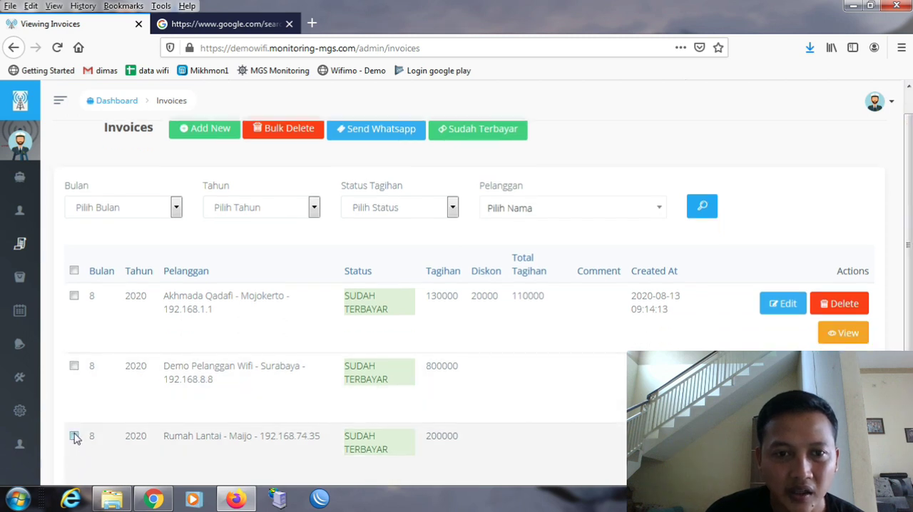
{"action": "left_click", "coordinate": [74, 366]}
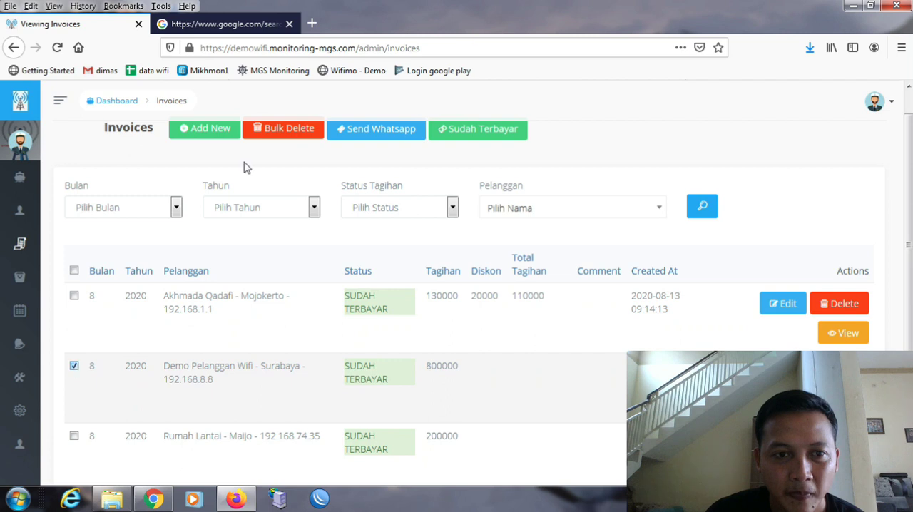
{"action": "left_click", "coordinate": [391, 135]}
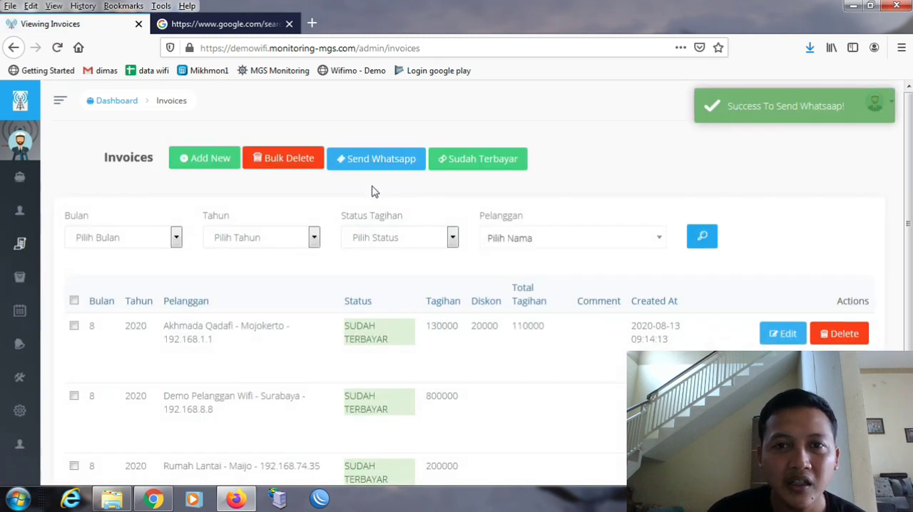
- Look over the invoice list and close the Windows color scheme prompt without choosing an option
{"action": "mouse_move", "coordinate": [42, 455]}
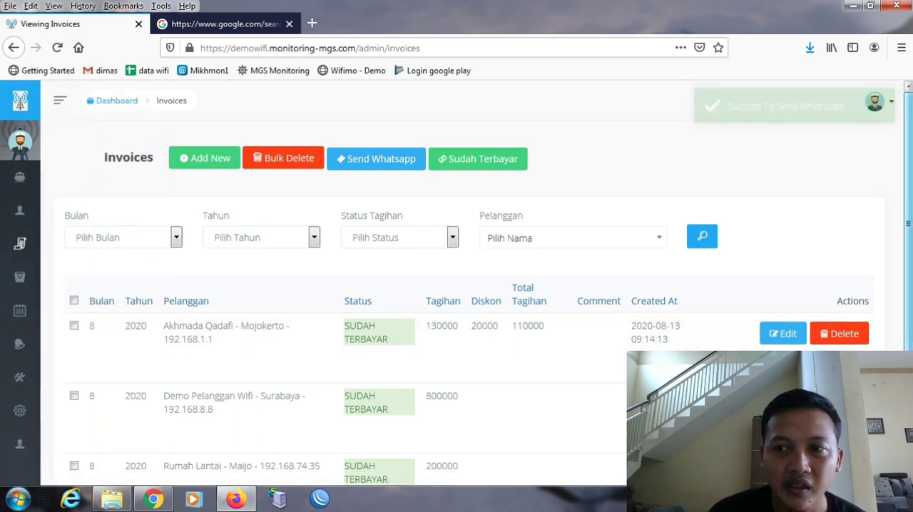
{"action": "scroll", "coordinate": [464, 285], "scroll_direction": "down", "scroll_amount": 2}
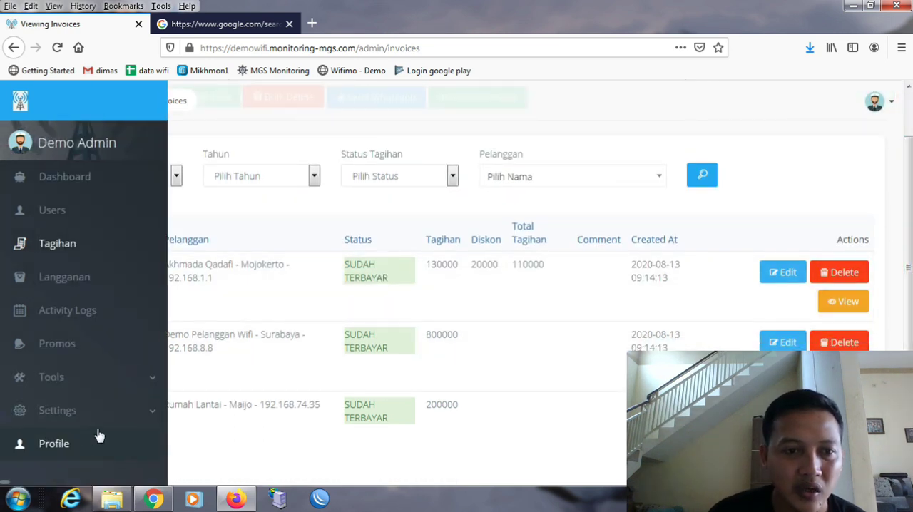
{"action": "left_click", "coordinate": [124, 421]}
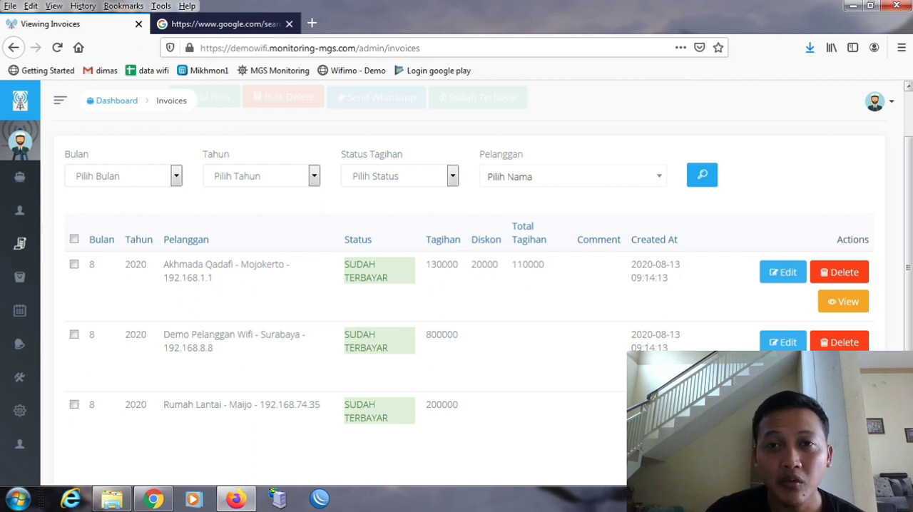
{"action": "scroll", "coordinate": [605, 217], "scroll_direction": "up", "scroll_amount": 2}
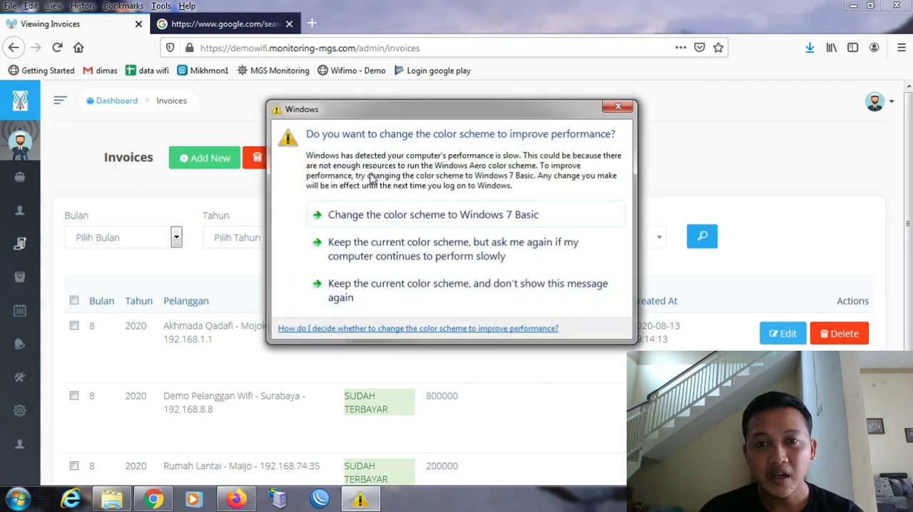
{"action": "left_click", "coordinate": [618, 109]}
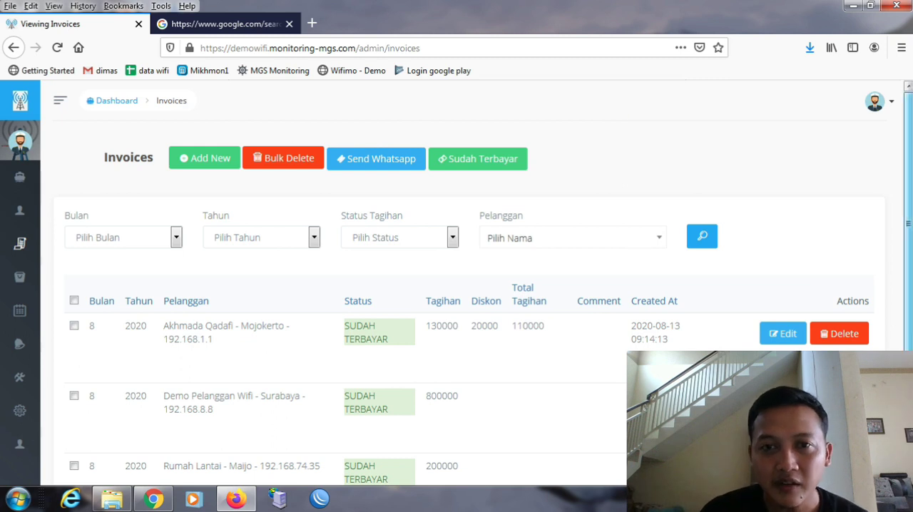
- Open the site's Basic Settings from the invoice list
{"action": "scroll", "coordinate": [909, 323], "scroll_direction": "down", "scroll_amount": 3}
{"action": "scroll", "coordinate": [909, 314], "scroll_direction": "up", "scroll_amount": 3}
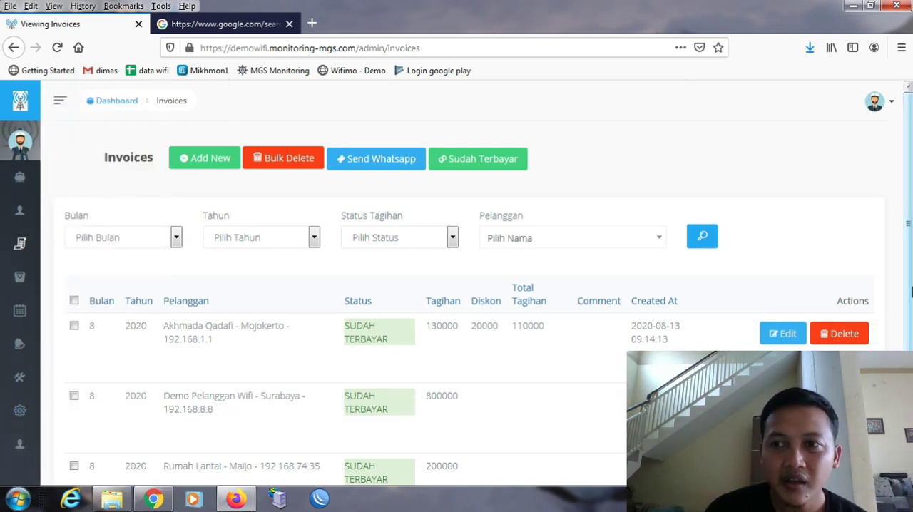
{"action": "scroll", "coordinate": [122, 389], "scroll_direction": "down", "scroll_amount": 3}
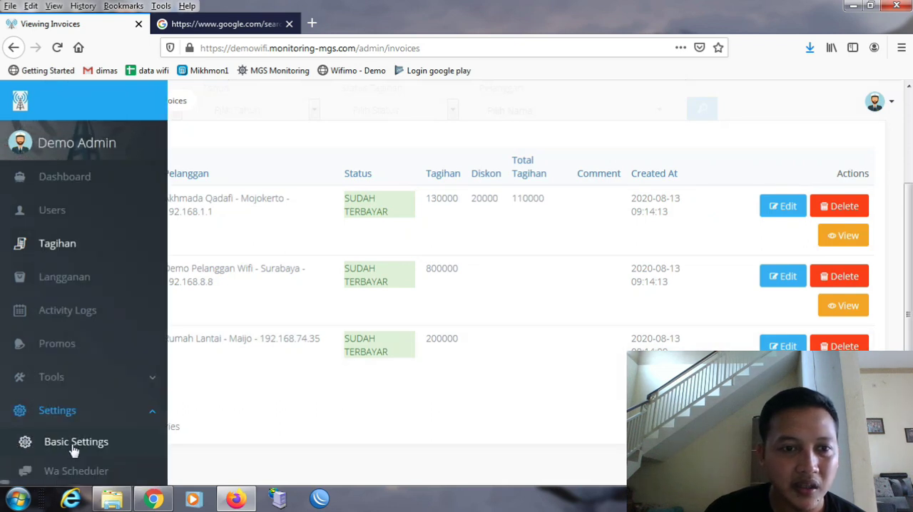
{"action": "left_click", "coordinate": [75, 448]}
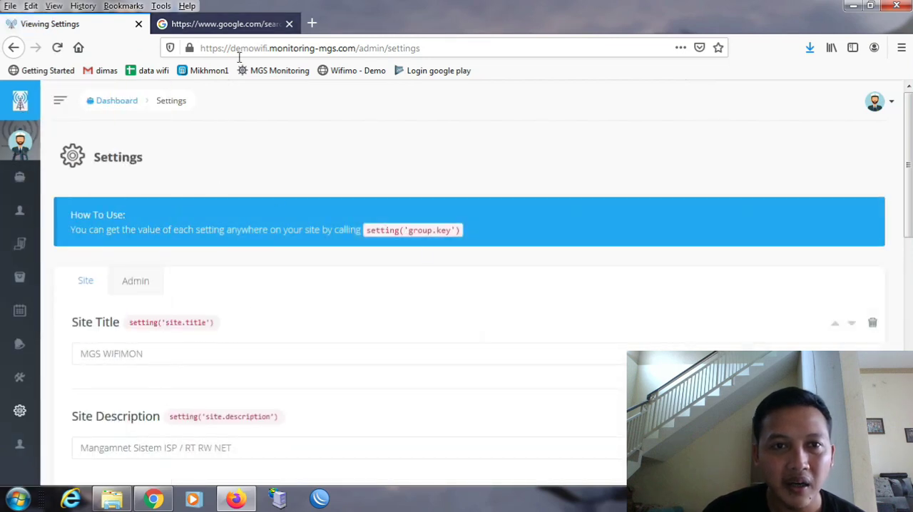
- Look through the Admin group of settings, including title, description, loader, icon, background image and dashboard panel picture
{"action": "left_click", "coordinate": [137, 285]}
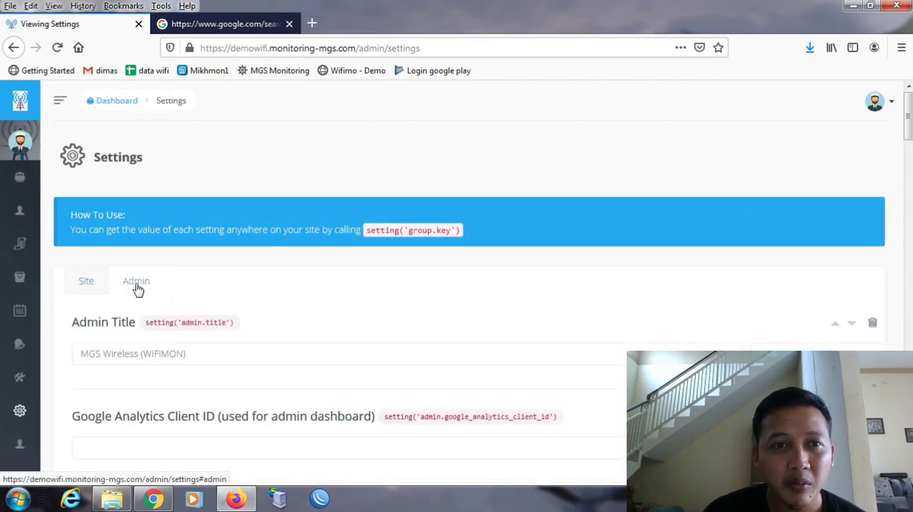
{"action": "scroll", "coordinate": [892, 124], "scroll_direction": "down", "scroll_amount": 2}
{"action": "scroll", "coordinate": [471, 285], "scroll_direction": "down", "scroll_amount": 1}
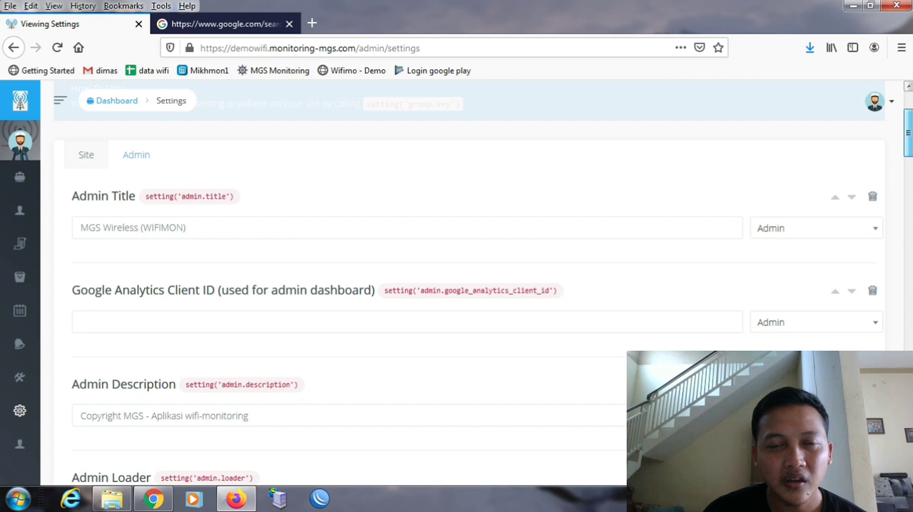
{"action": "scroll", "coordinate": [471, 286], "scroll_direction": "down", "scroll_amount": 4}
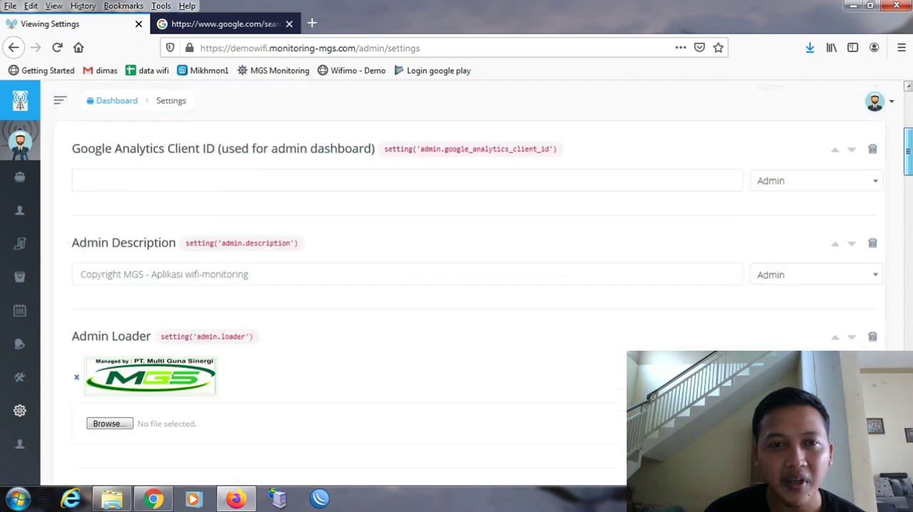
{"action": "scroll", "coordinate": [457, 286], "scroll_direction": "down", "scroll_amount": 10}
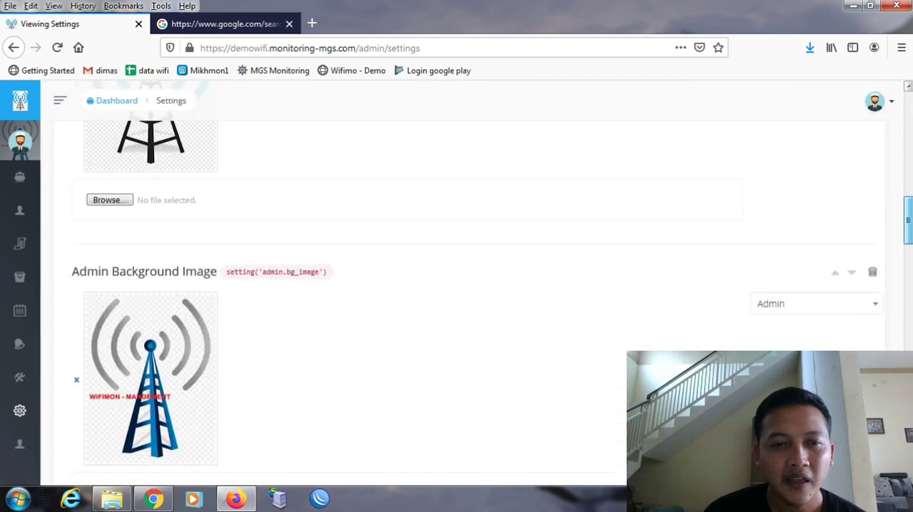
{"action": "scroll", "coordinate": [457, 286], "scroll_direction": "down", "scroll_amount": 5}
{"action": "scroll", "coordinate": [457, 285], "scroll_direction": "down", "scroll_amount": 8}
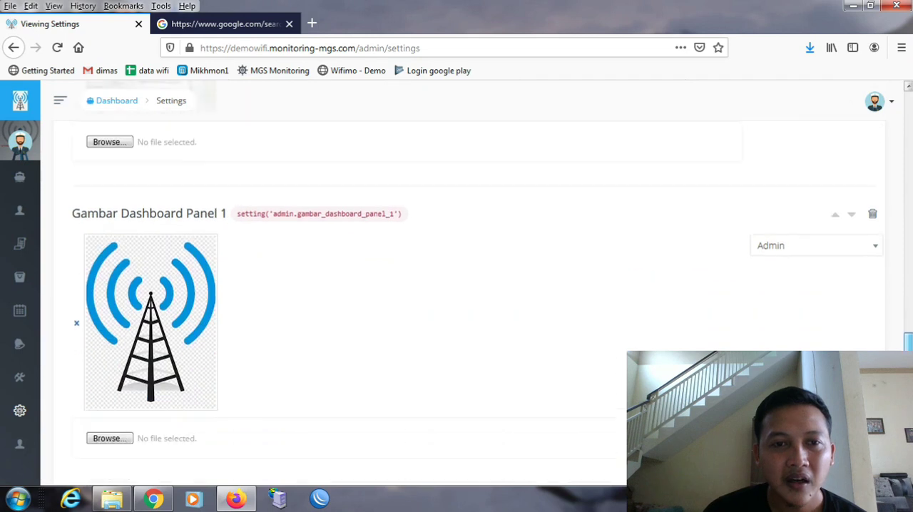
{"action": "scroll", "coordinate": [897, 226], "scroll_direction": "up", "scroll_amount": 20}
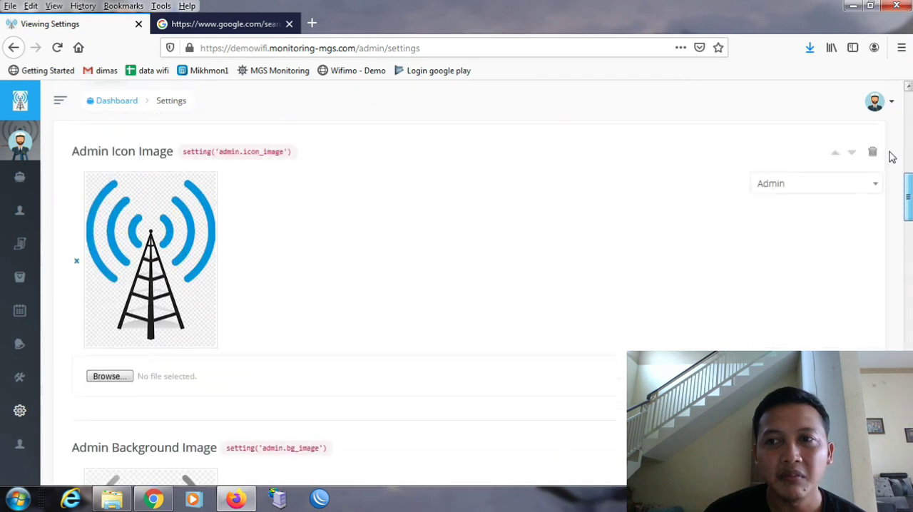
{"action": "scroll", "coordinate": [889, 118], "scroll_direction": "up", "scroll_amount": 3}
- Log out of the demo admin account from the Settings page
{"action": "mouse_move", "coordinate": [57, 369]}
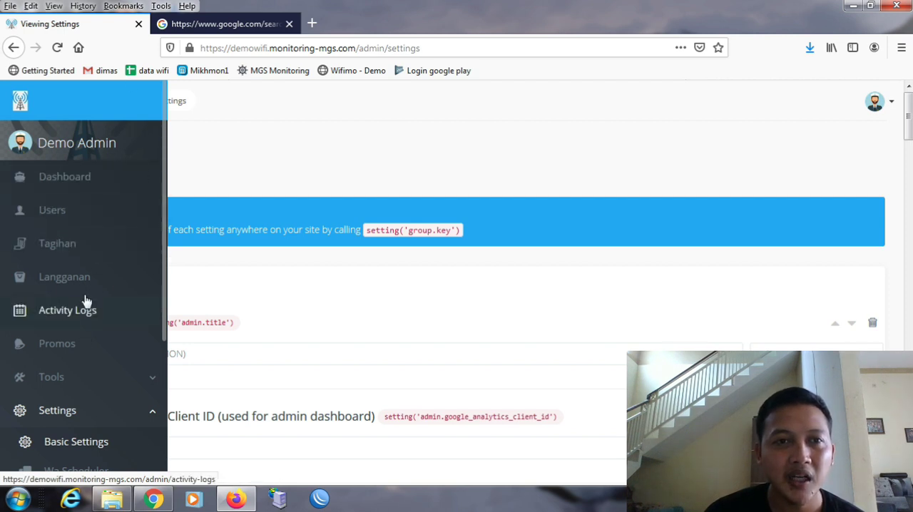
{"action": "left_click", "coordinate": [884, 107]}
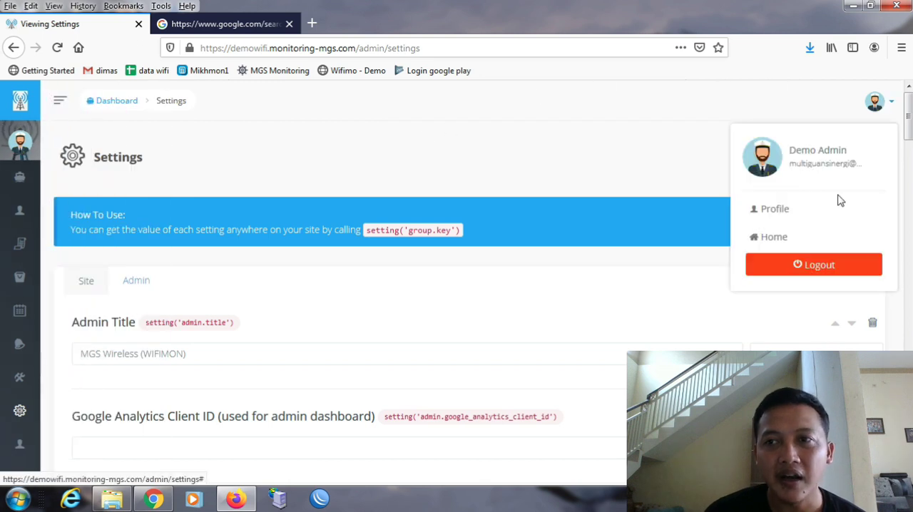
{"action": "left_click", "coordinate": [824, 265]}
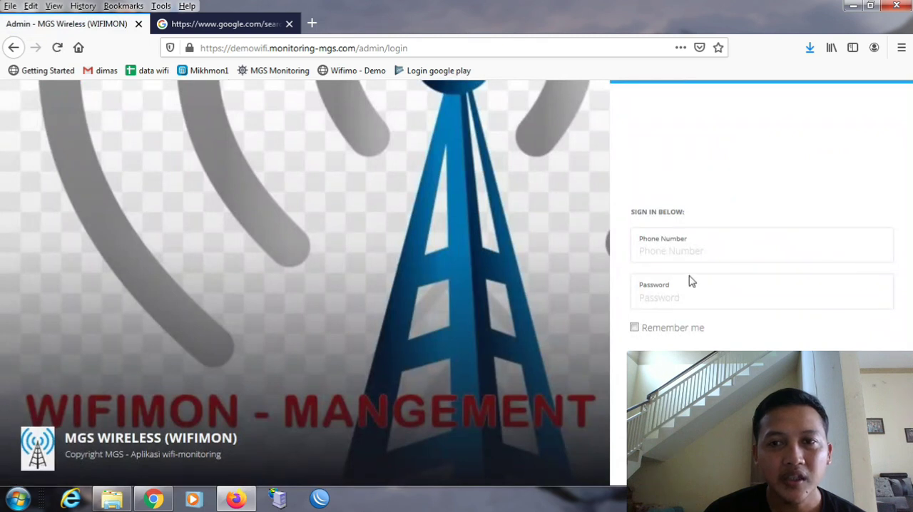
- Sign in as the demo customer with the saved phone number and the account password, and dismiss the offer to save the login
{"action": "left_click", "coordinate": [681, 257]}
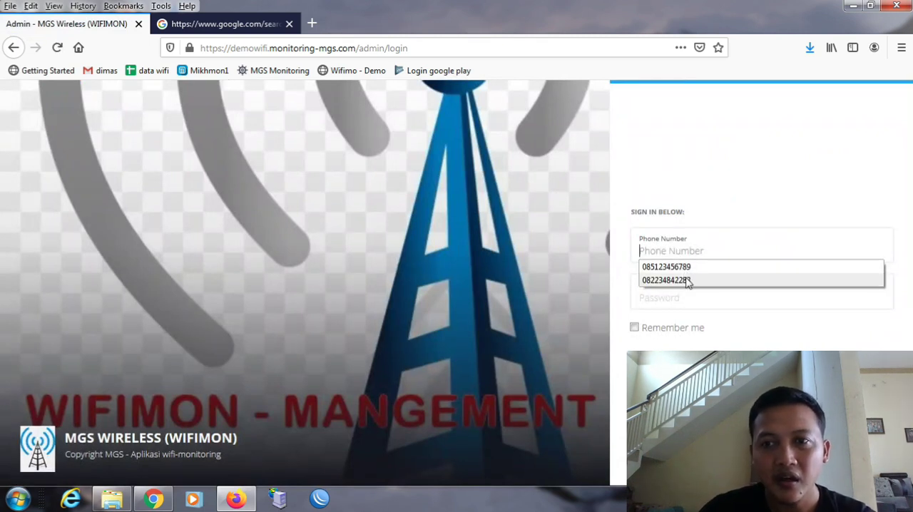
{"action": "left_click", "coordinate": [685, 280]}
{"action": "left_click", "coordinate": [663, 299]}
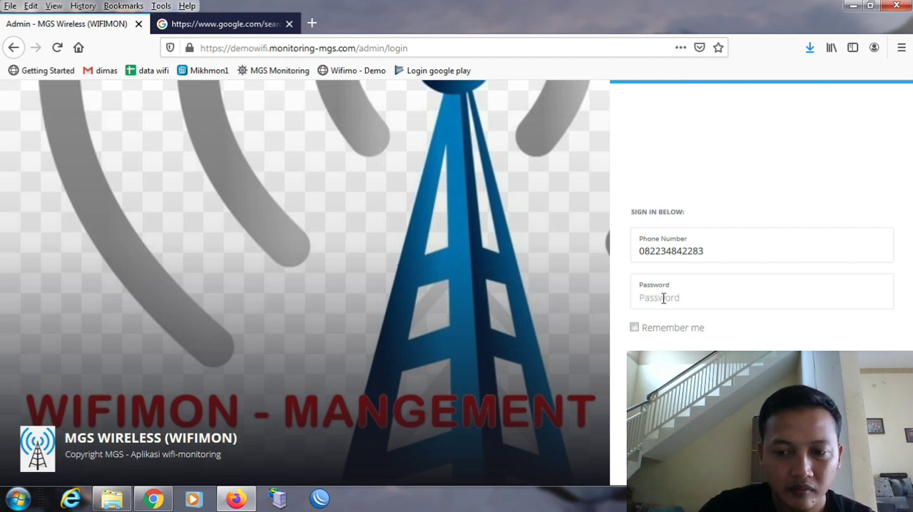
{"action": "type", "text": "a••••••••••••"}
{"action": "key", "text": "Return"}
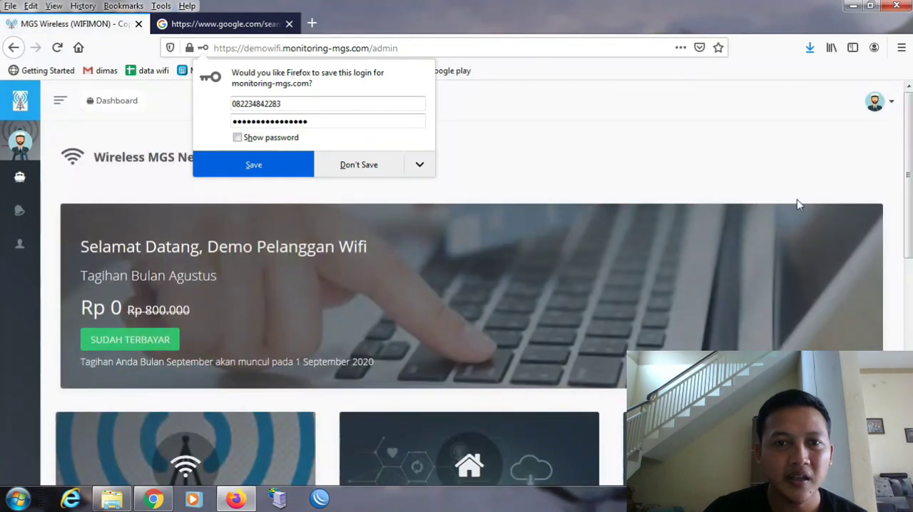
{"action": "left_click", "coordinate": [736, 161]}
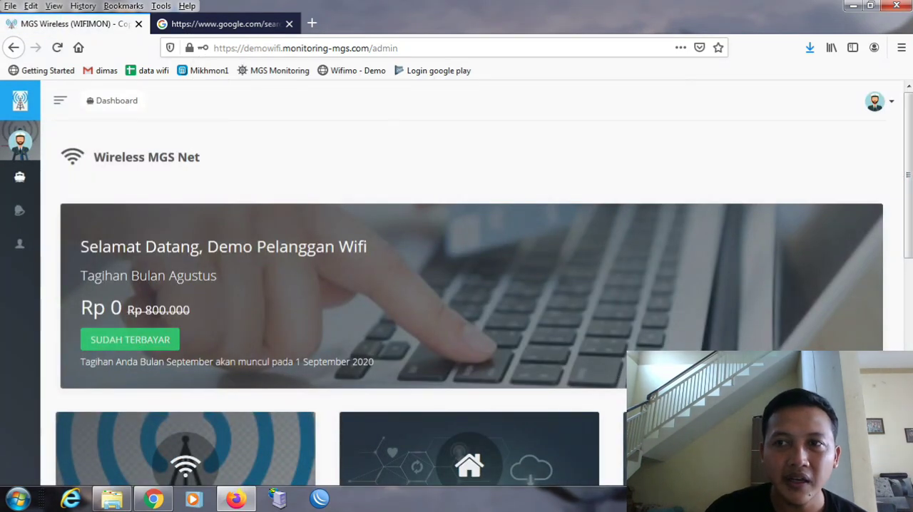
- Look over the customer's dashboard, Profile page and Promos page
{"action": "scroll", "coordinate": [135, 189], "scroll_direction": "down", "scroll_amount": 5}
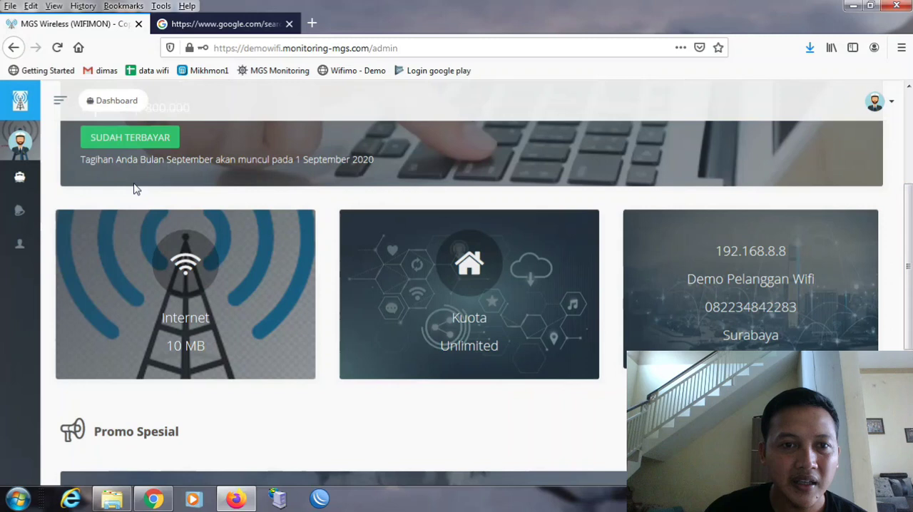
{"action": "mouse_move", "coordinate": [21, 178]}
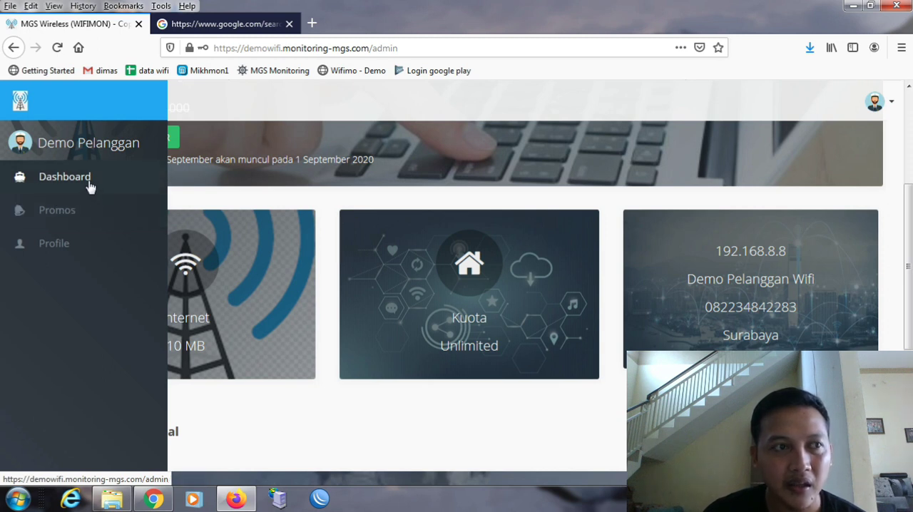
{"action": "left_click", "coordinate": [63, 247]}
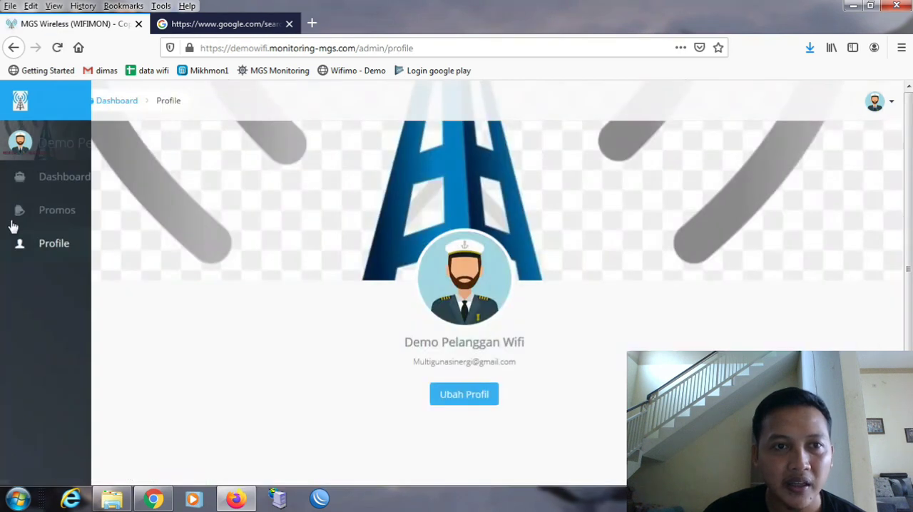
{"action": "left_click", "coordinate": [43, 217]}
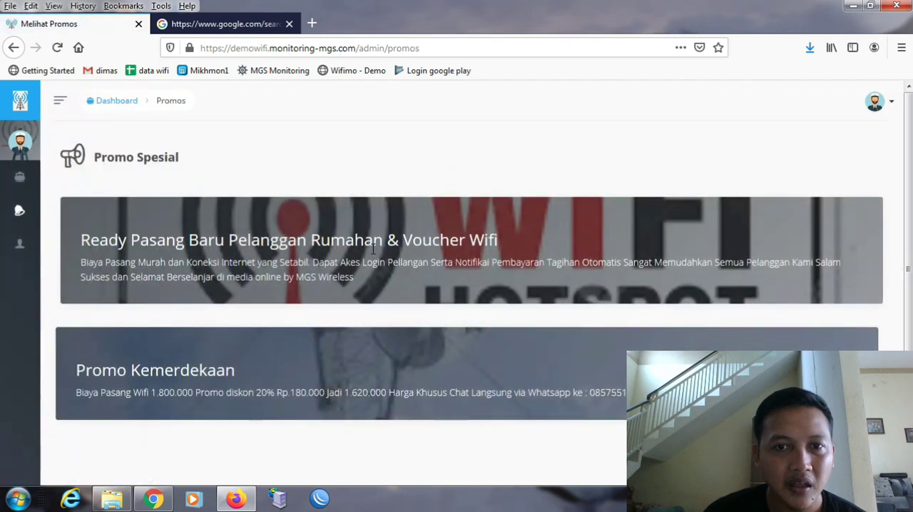
{"action": "mouse_move", "coordinate": [59, 195]}
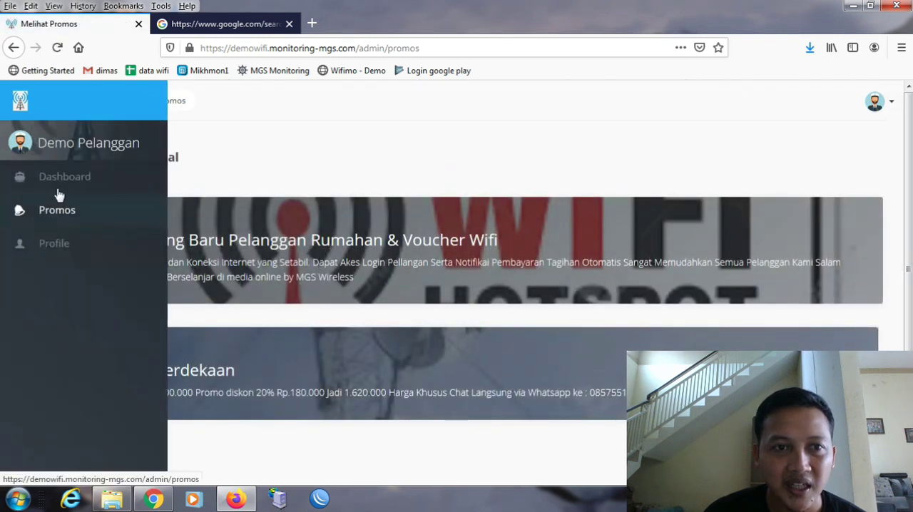
- Return to the customer dashboard and examine the Agustus bill panel and the internet, quota and customer detail cards
{"action": "left_click", "coordinate": [63, 177]}
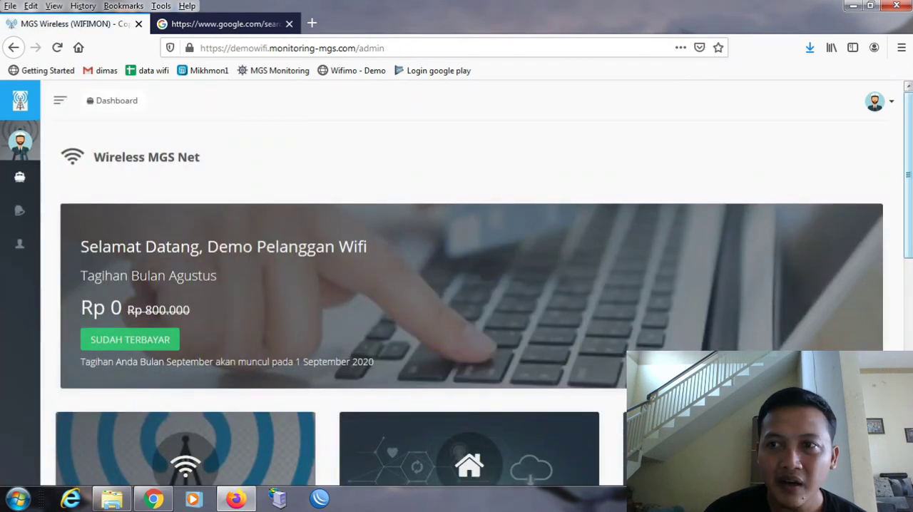
{"action": "scroll", "coordinate": [471, 285], "scroll_direction": "down", "scroll_amount": 3}
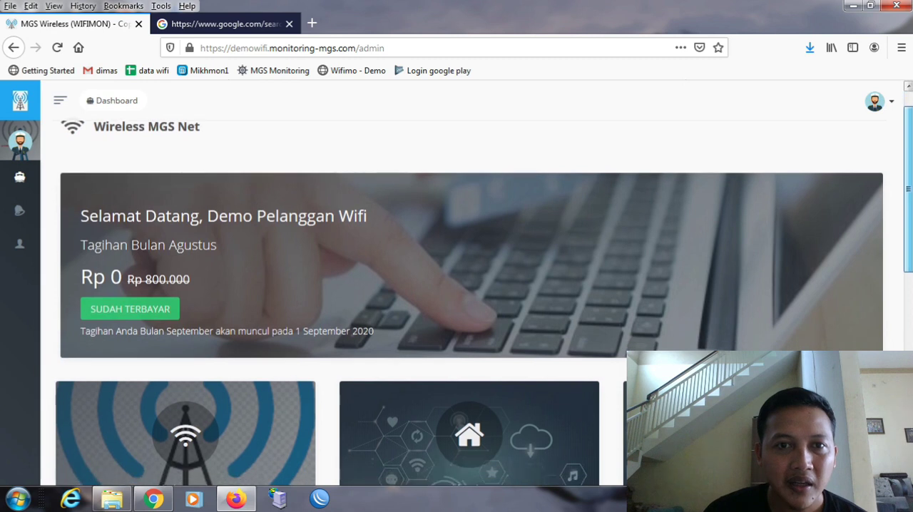
{"action": "scroll", "coordinate": [469, 287], "scroll_direction": "down", "scroll_amount": 1}
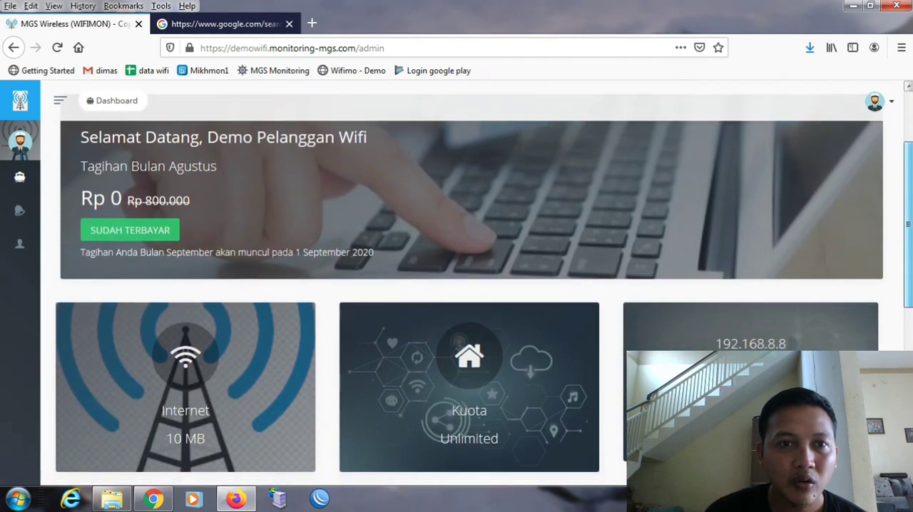
{"action": "scroll", "coordinate": [125, 222], "scroll_direction": "down", "scroll_amount": 1}
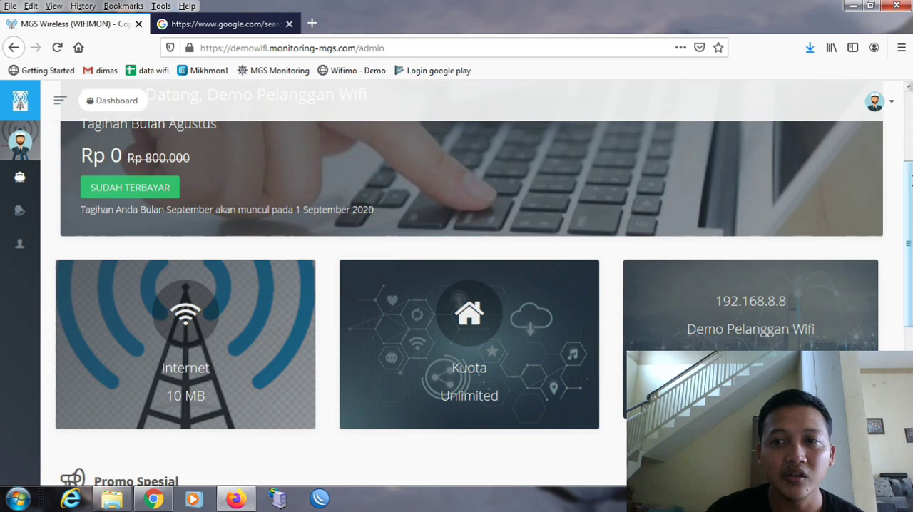
{"action": "left_click_drag", "start_coordinate": [908, 244], "coordinate": [898, 109]}
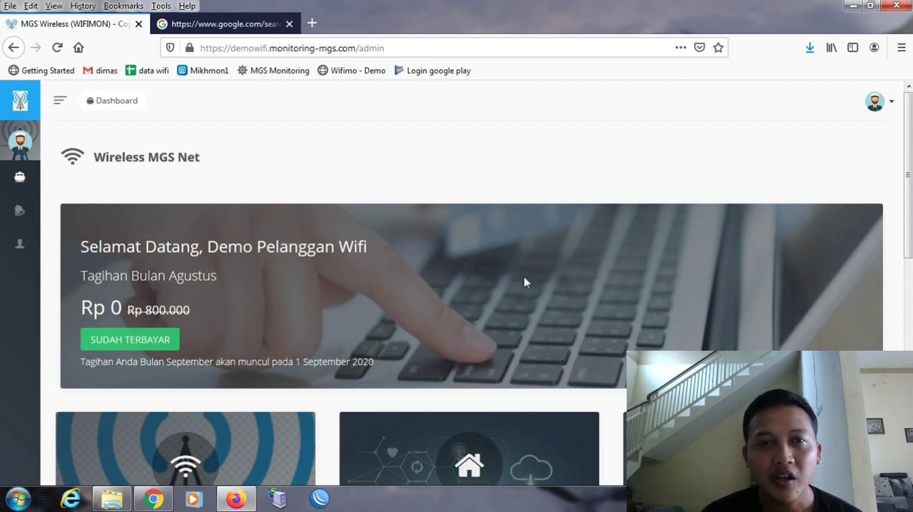
- Read the Promo Spesial section of the dashboard and highlight the WhatsApp contact number in Promo Kemerdekaan
{"action": "left_click_drag", "start_coordinate": [909, 175], "coordinate": [910, 316]}
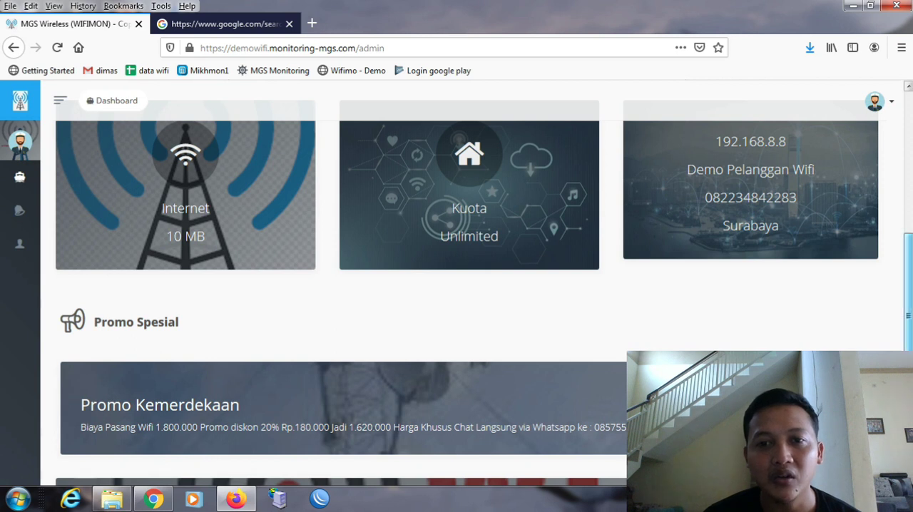
{"action": "scroll", "coordinate": [600, 399], "scroll_direction": "down", "scroll_amount": 3}
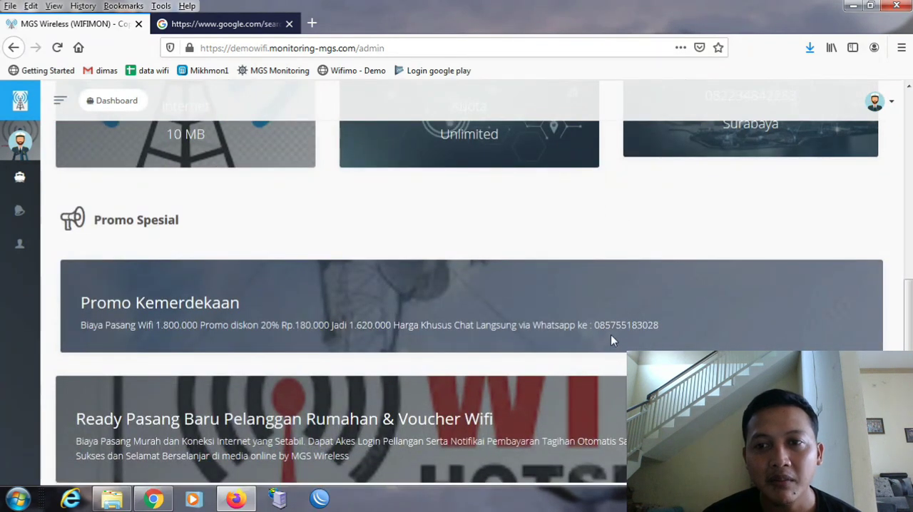
{"action": "left_click_drag", "start_coordinate": [600, 323], "coordinate": [672, 330]}
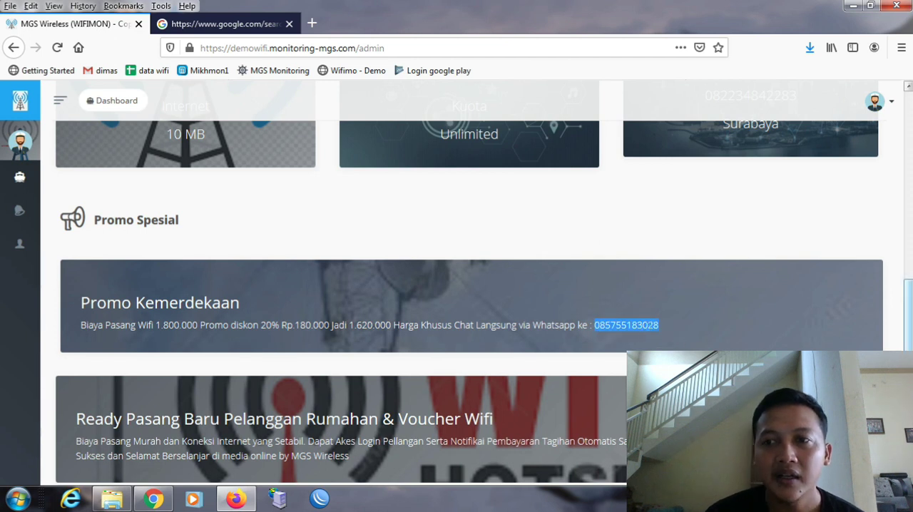
{"action": "scroll", "coordinate": [484, 286], "scroll_direction": "down", "scroll_amount": 1}
{"action": "scroll", "coordinate": [484, 285], "scroll_direction": "down", "scroll_amount": 1}
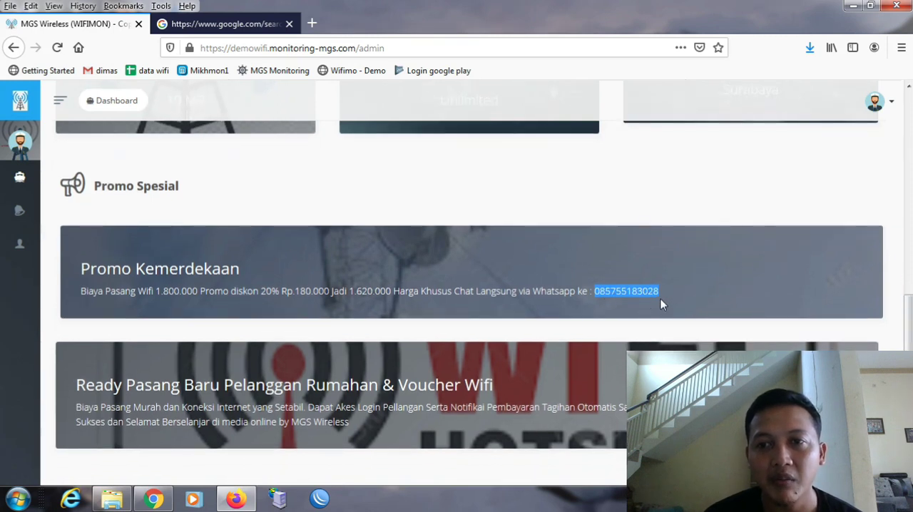
{"action": "scroll", "coordinate": [579, 322], "scroll_direction": "down", "scroll_amount": 1}
{"action": "scroll", "coordinate": [579, 323], "scroll_direction": "up", "scroll_amount": 4}
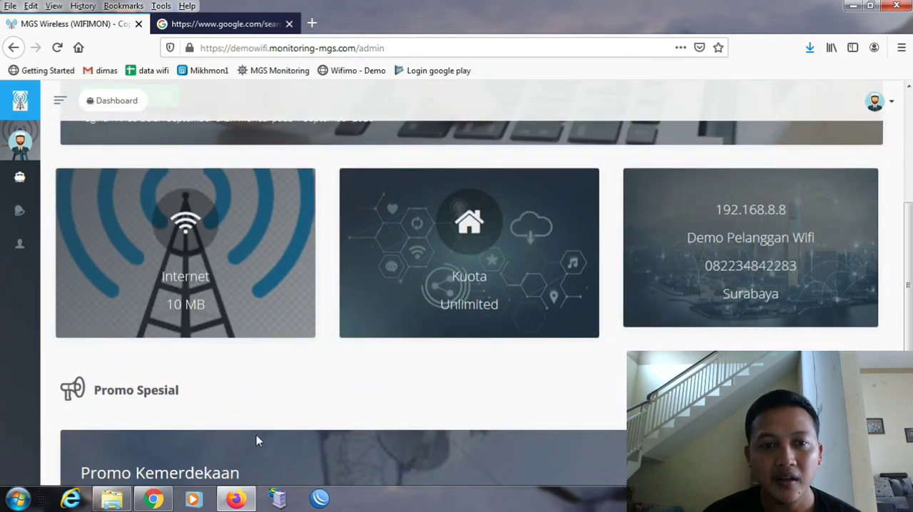
- Minimize the browser and launch Wondershare Filmora Scrn from the desktop
{"action": "left_click", "coordinate": [854, 7]}
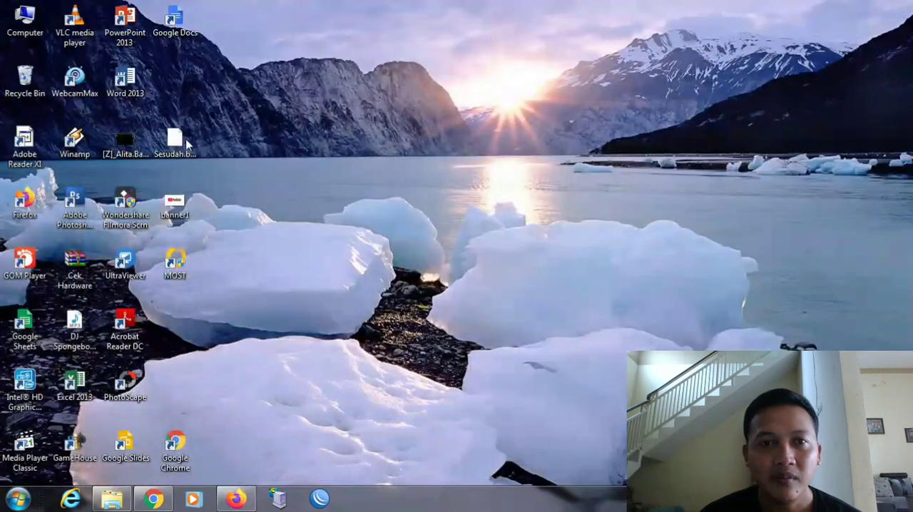
{"action": "double_click", "coordinate": [134, 217]}
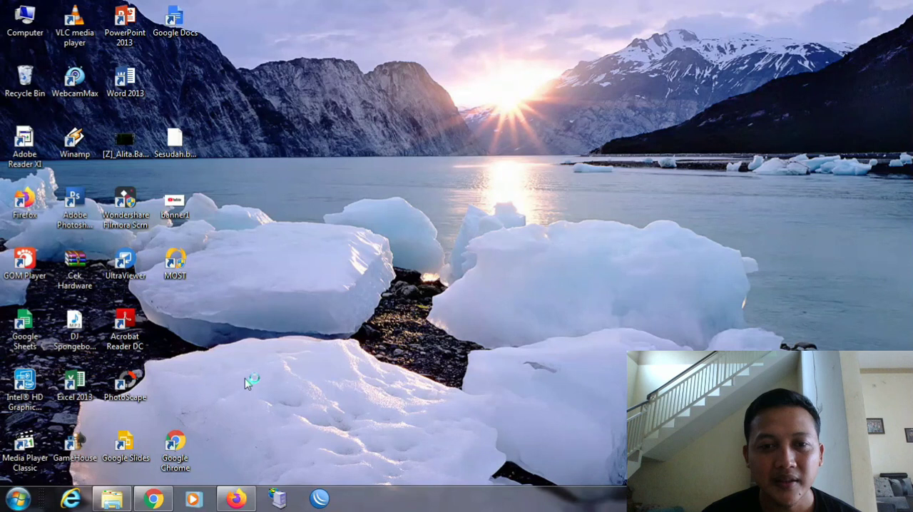